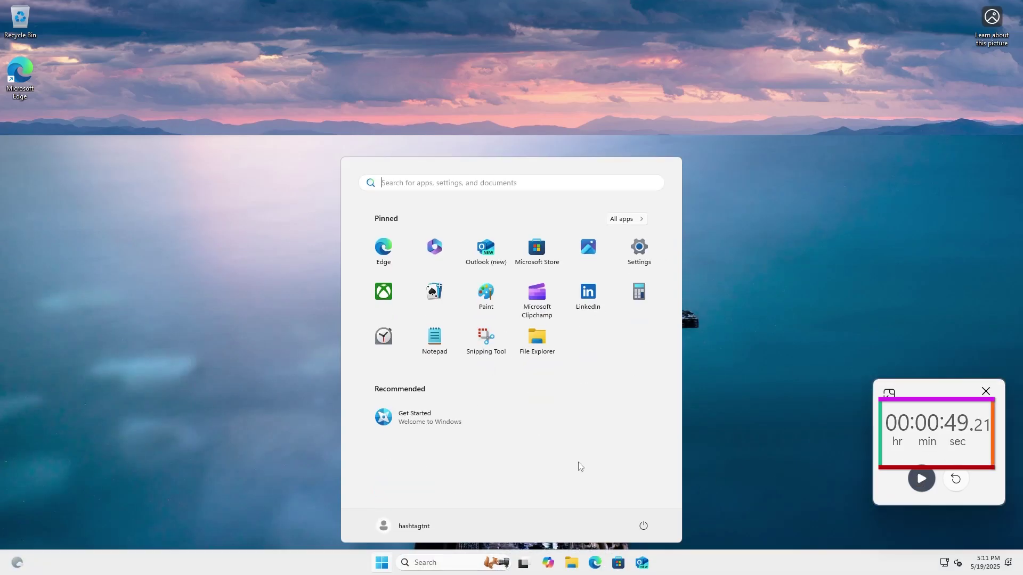
Open Settings and search 'abou' to reach the About this PC page.
left_click(639, 246)
left_click(64, 259)
left_click(90, 101)
type("abou")
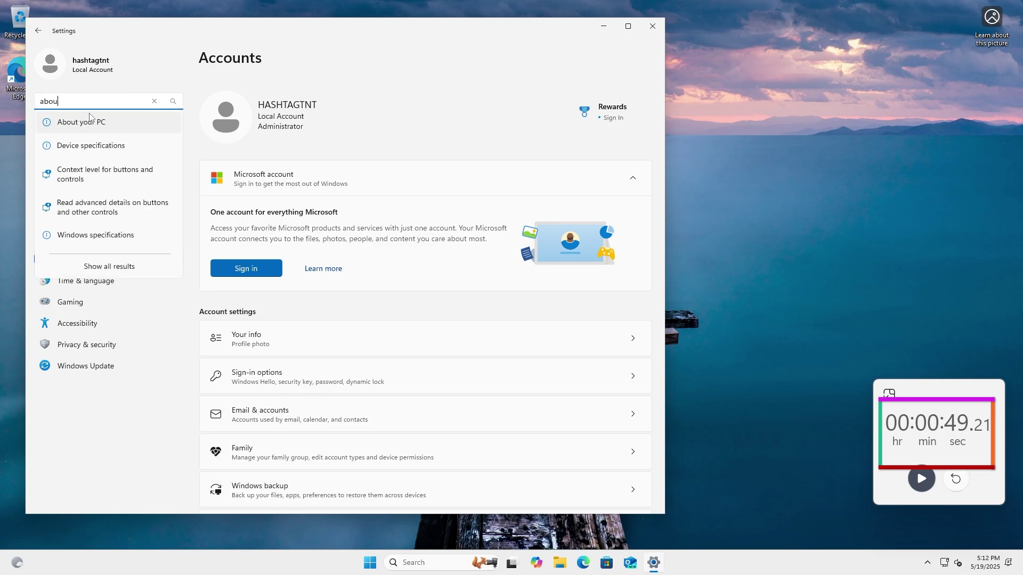
left_click(90, 122)
Sign out of the current account to the lock screen.
key("super")
left_click(411, 525)
left_click(549, 482)
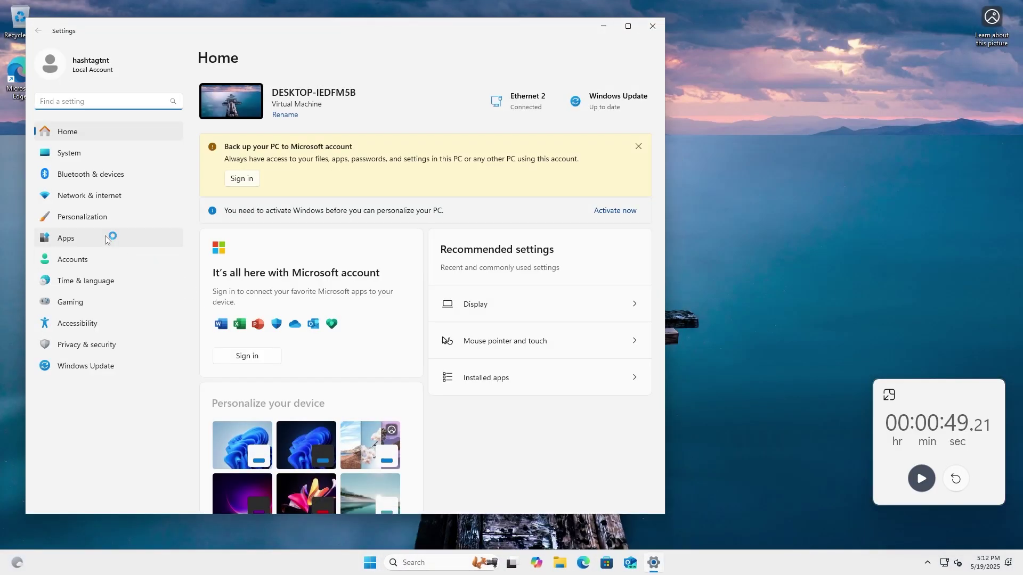
Under Accounts > Other users, add a user without sign-in info or a Microsoft account.
left_click(75, 259)
scroll(327, 373, "down", 5)
left_click(320, 327)
left_click(609, 109)
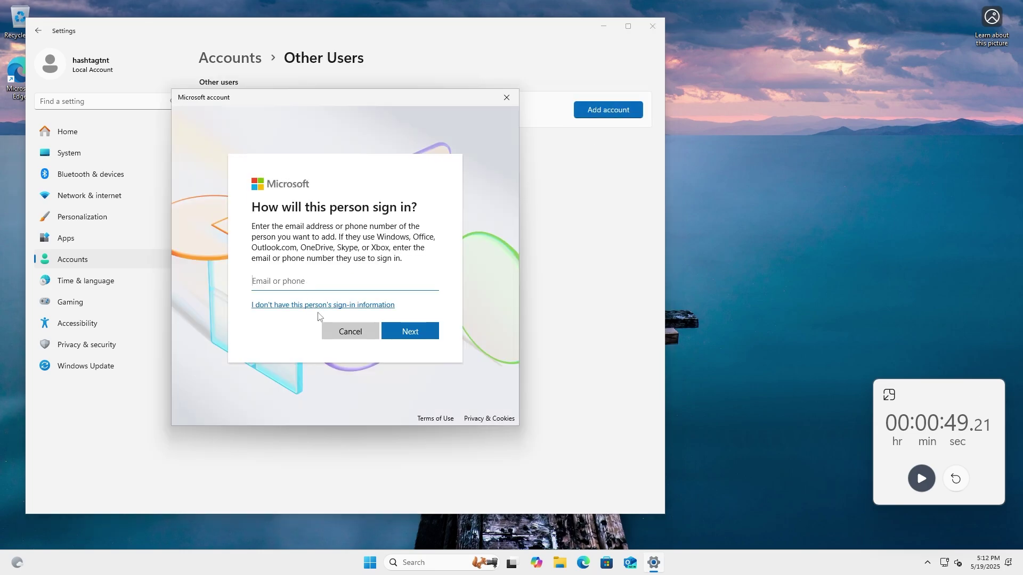
left_click(322, 306)
left_click(320, 290)
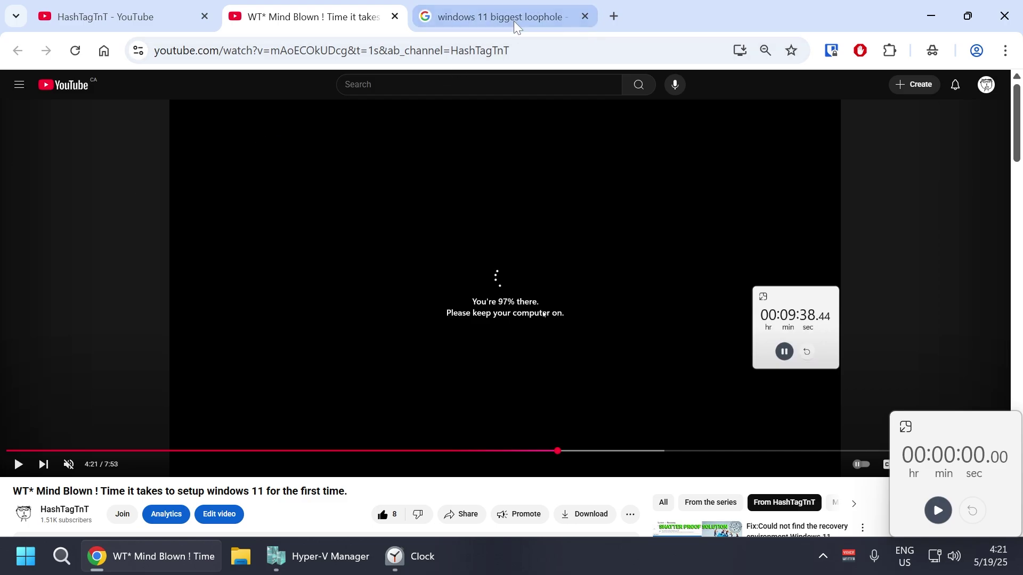
Scroll the 'windows 11 biggest loophole' results to the Reddit snippet and highlight OOBE\bypassNRO.
left_click(511, 17)
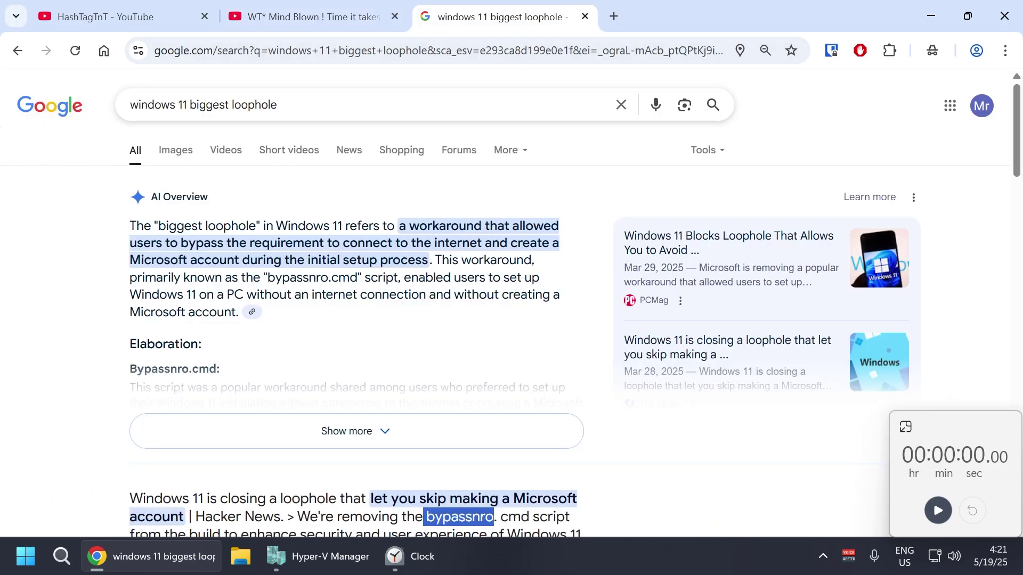
scroll(415, 352, "down", 3)
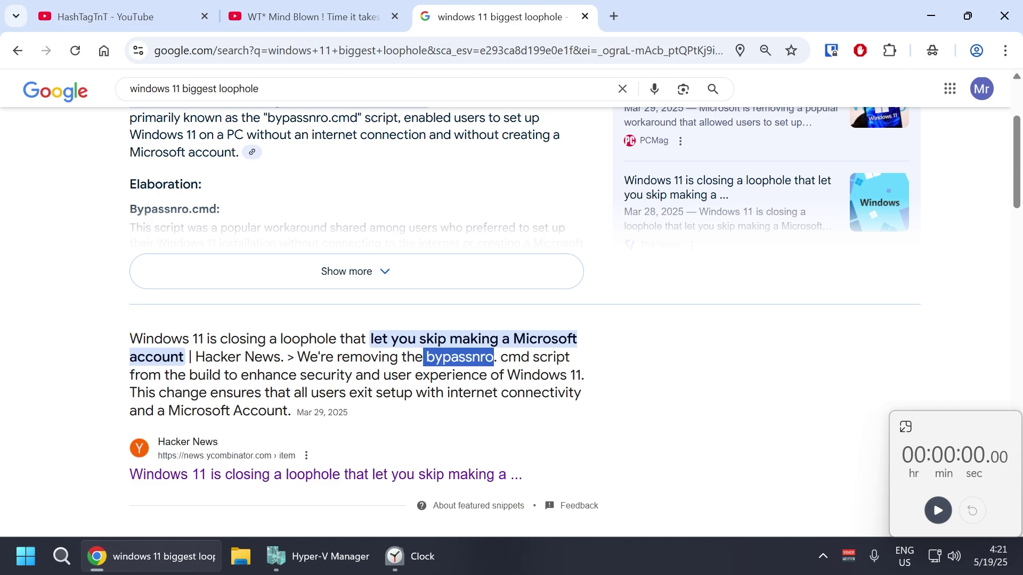
scroll(530, 413, "down", 3)
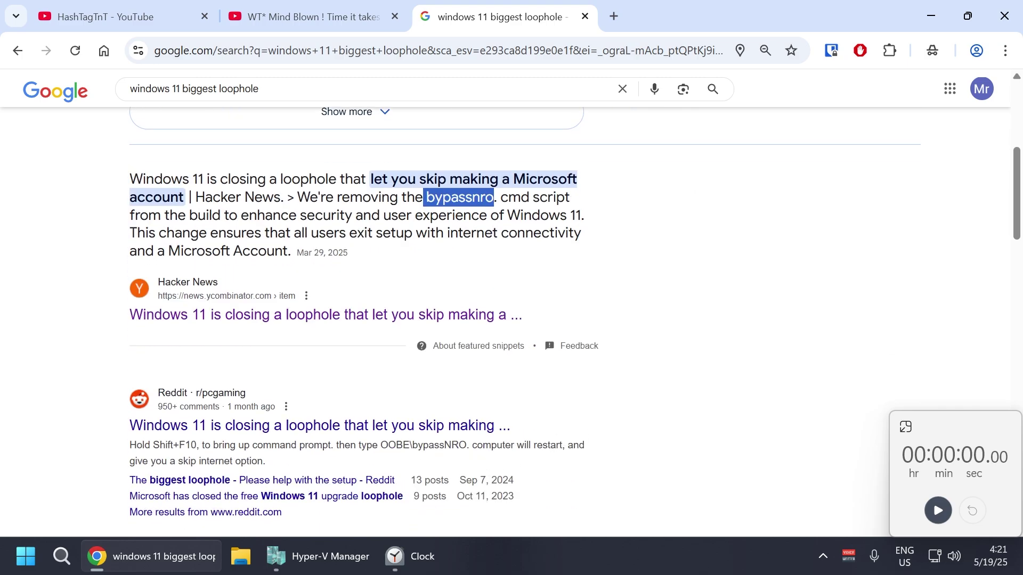
left_click_drag(467, 445, 380, 445)
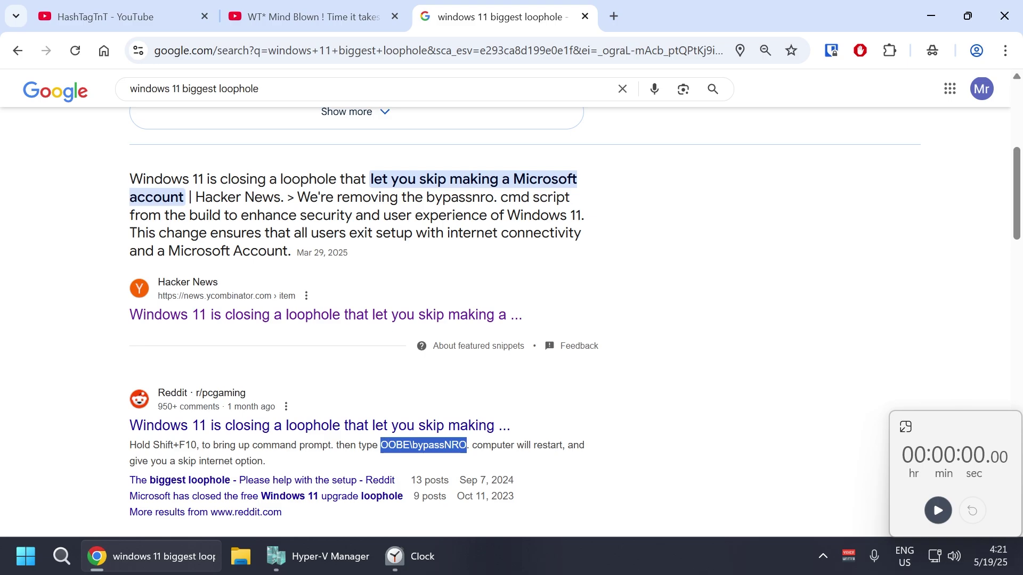
Switch to the Windows 11 setup timing video tab.
left_click(304, 23)
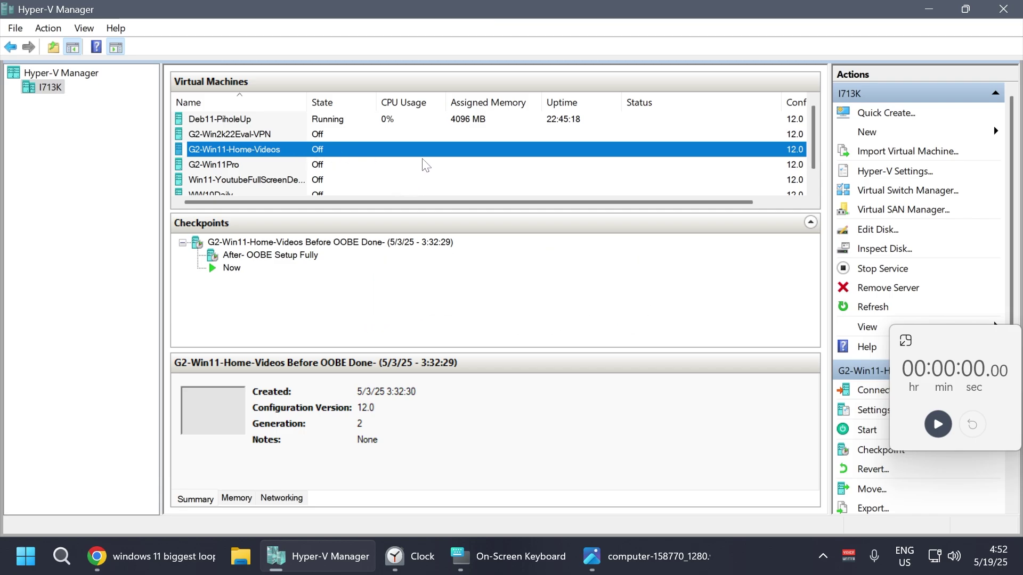
Send Shift+F10 from the On-Screen Keyboard using Shift, Fn and F10.
left_click(521, 560)
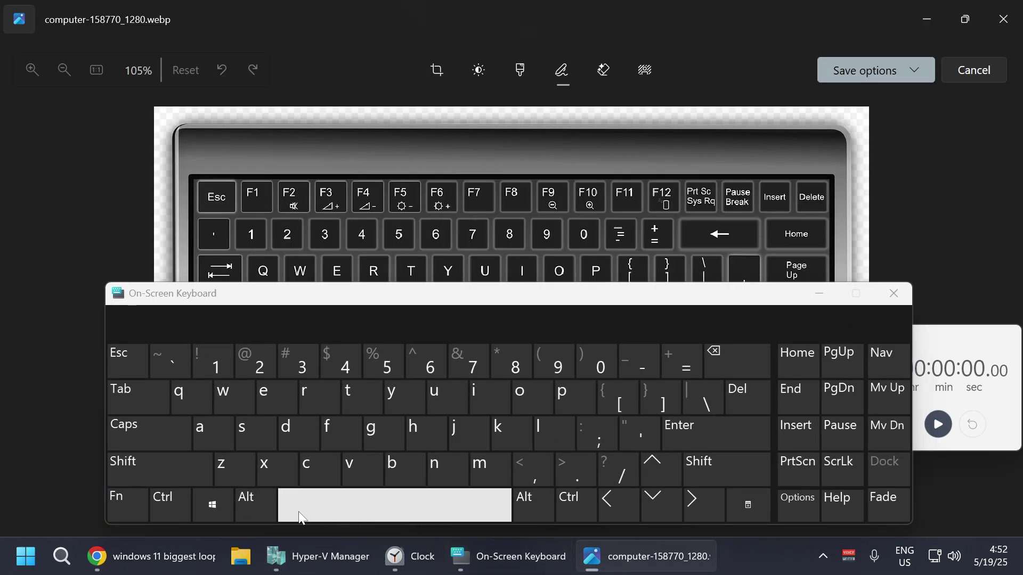
left_click(149, 475)
left_click(125, 496)
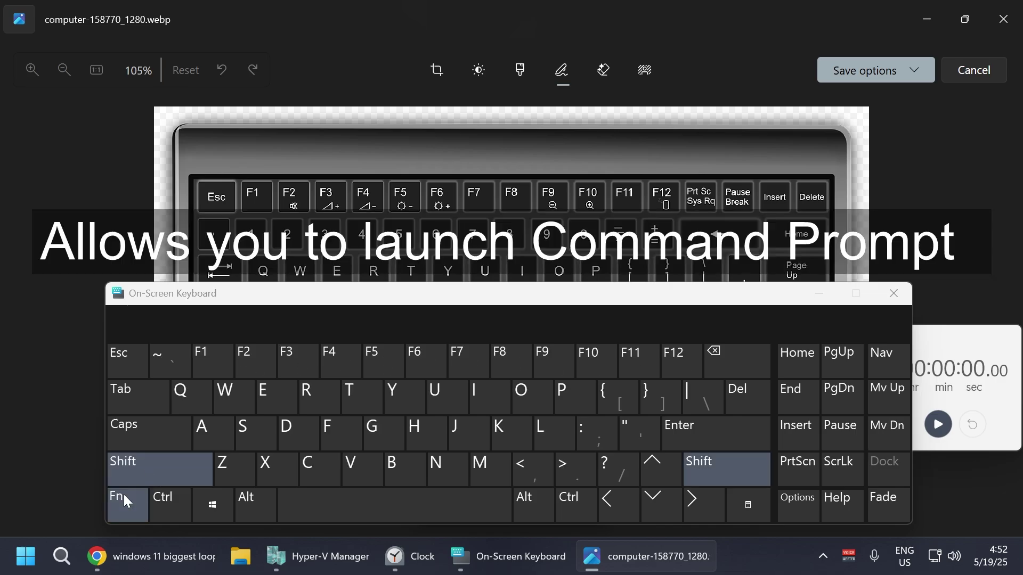
left_click(598, 362)
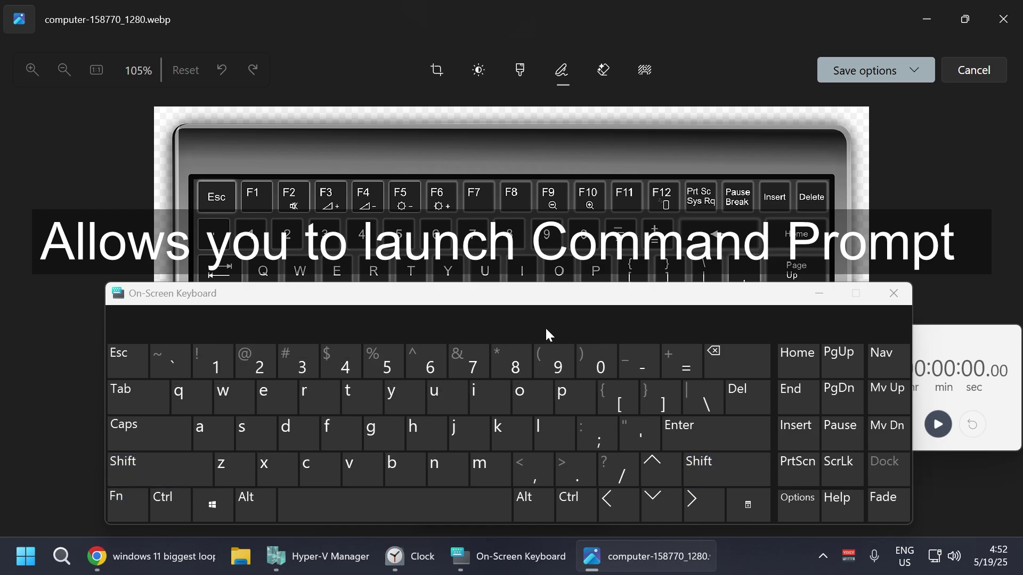
left_click(456, 123)
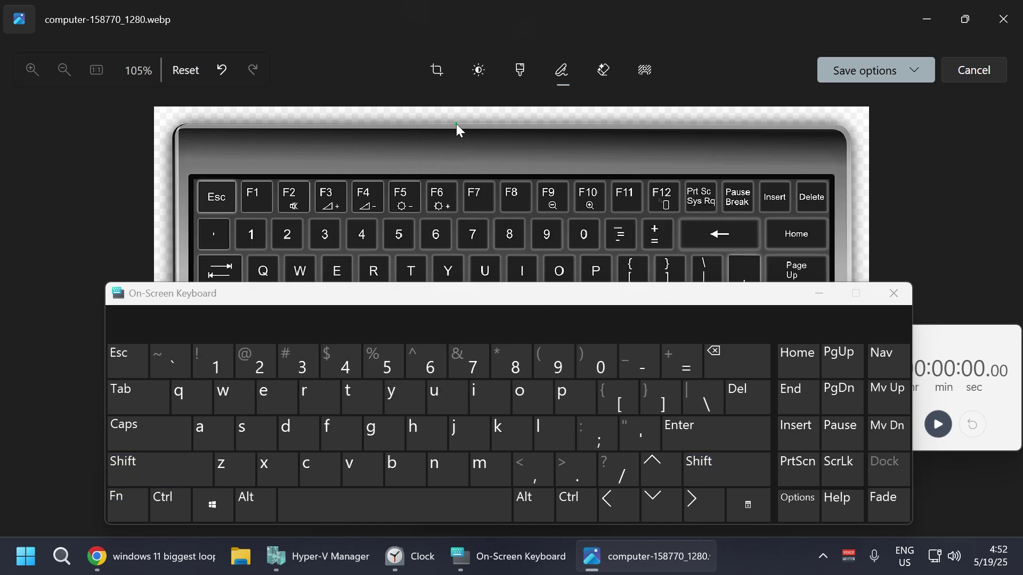
Draw green arrows marking the left Shift, F10 and Fn keys on the keyboard picture.
left_click(817, 293)
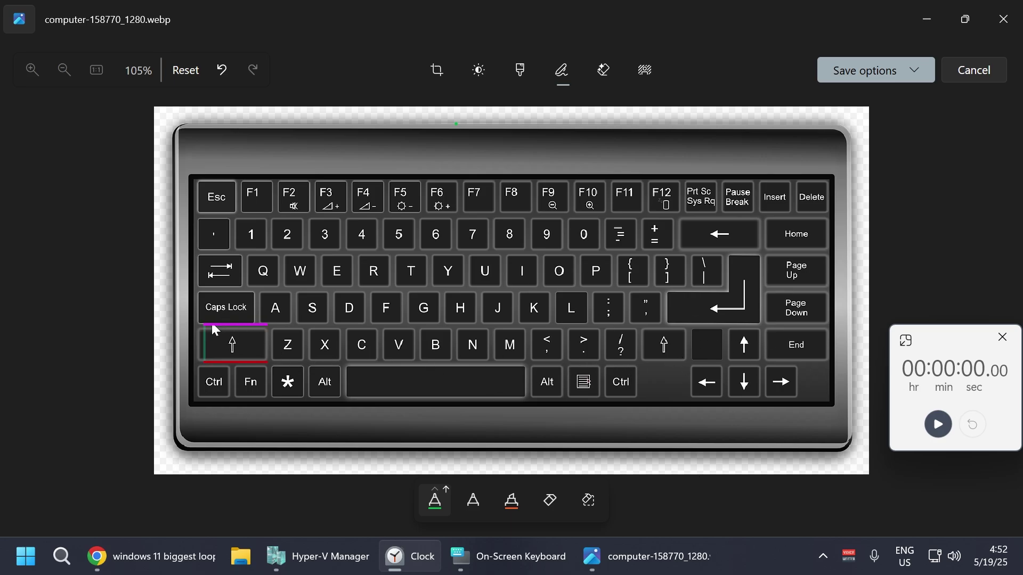
left_click_drag(196, 346, 225, 346)
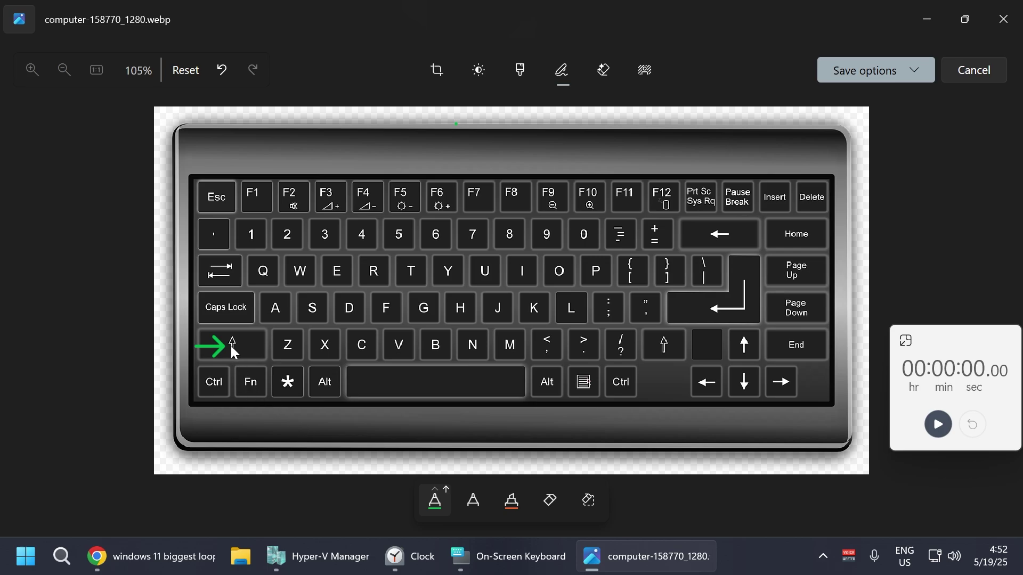
left_click_drag(593, 182, 593, 182)
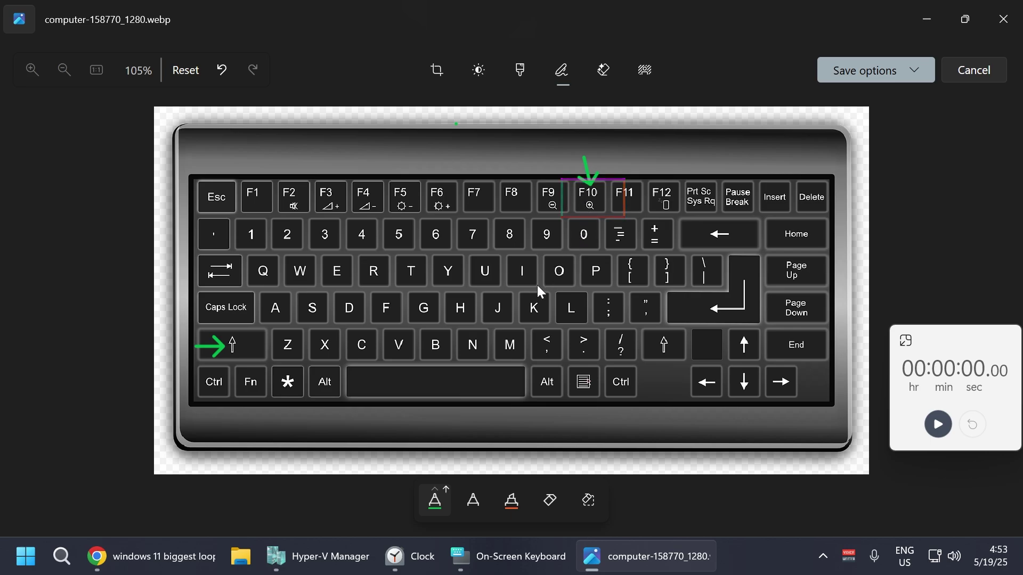
left_click(249, 392)
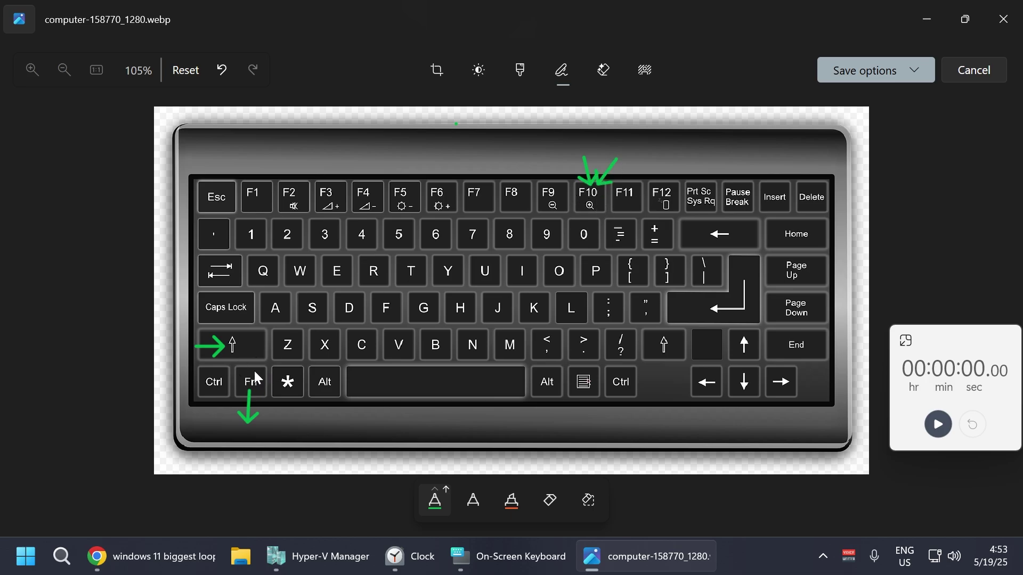
left_click_drag(247, 406, 265, 398)
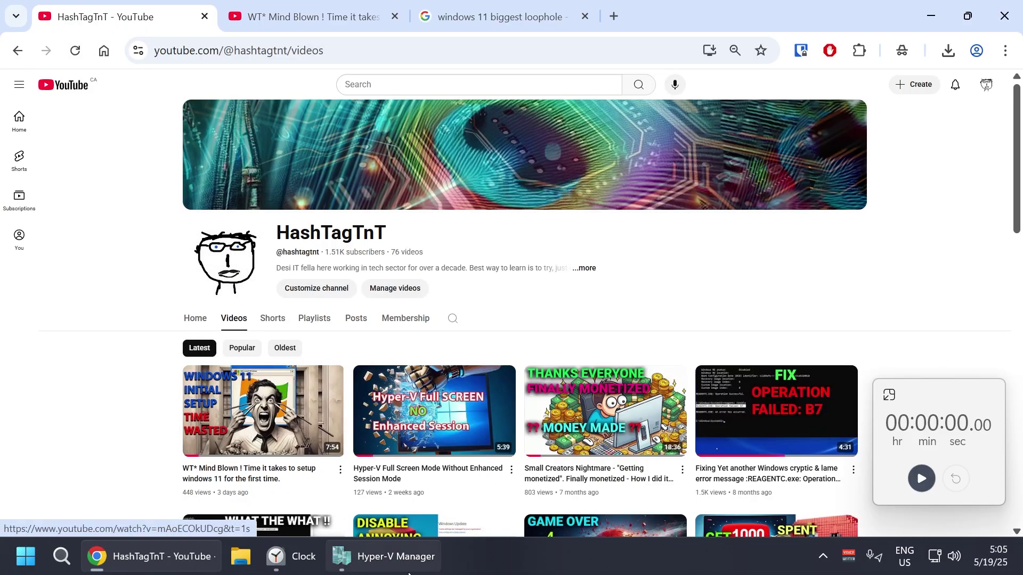
Set the G2-Win11-Home-Videos VM's network adapter to Not connected and save the settings.
left_click(427, 565)
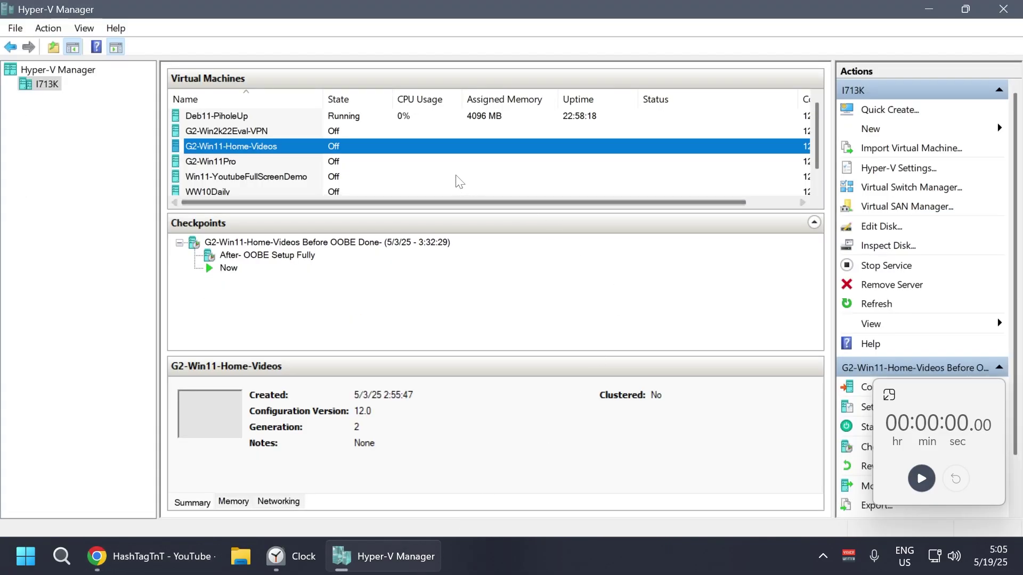
right_click(432, 154)
left_click(464, 181)
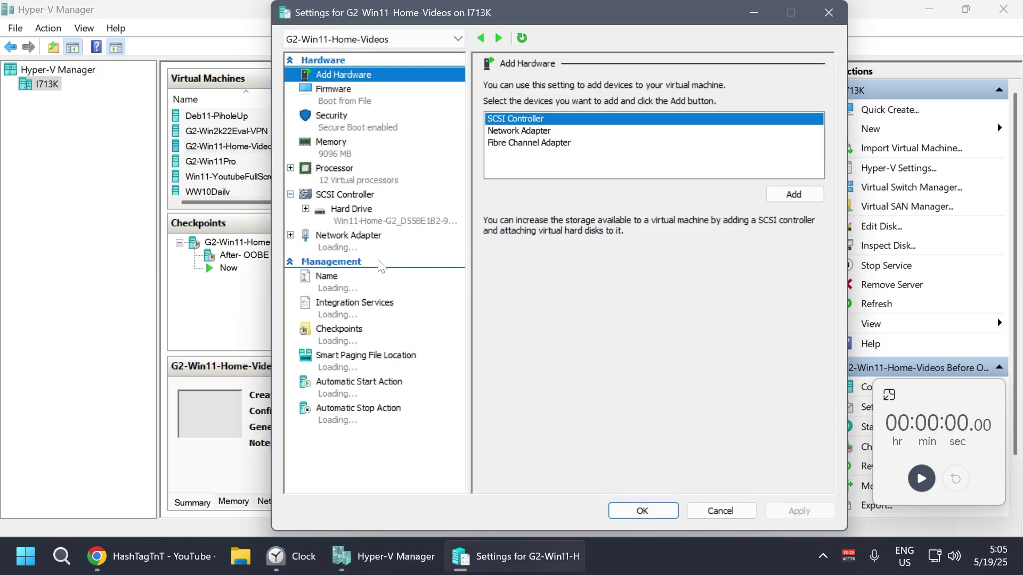
left_click(352, 239)
left_click(546, 125)
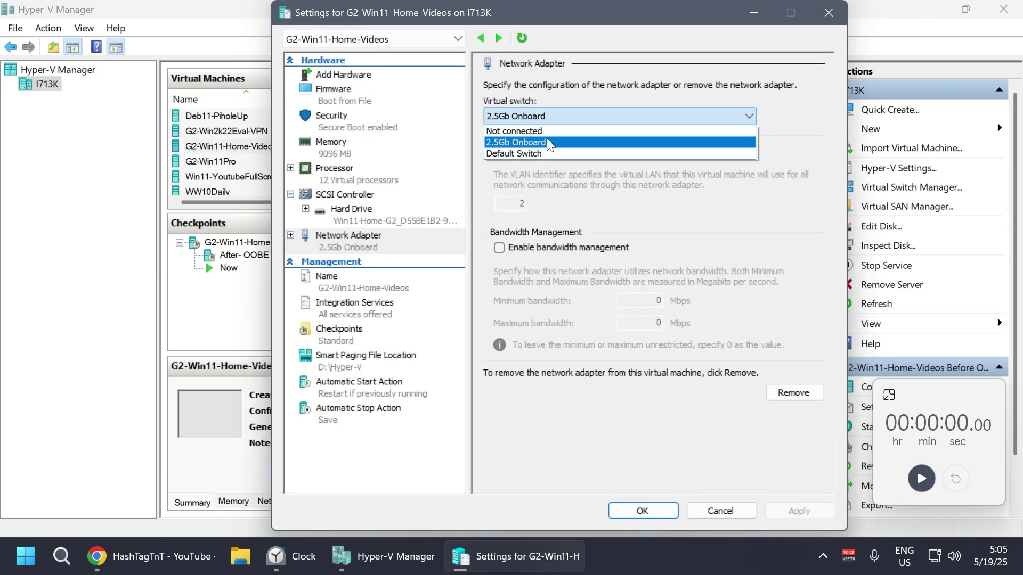
left_click(539, 130)
left_click(799, 512)
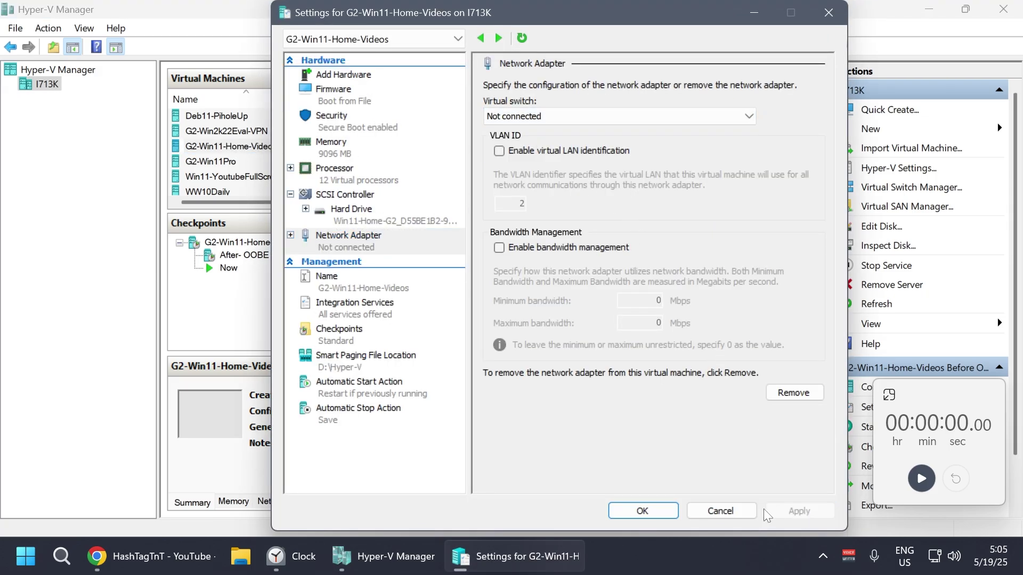
left_click(658, 515)
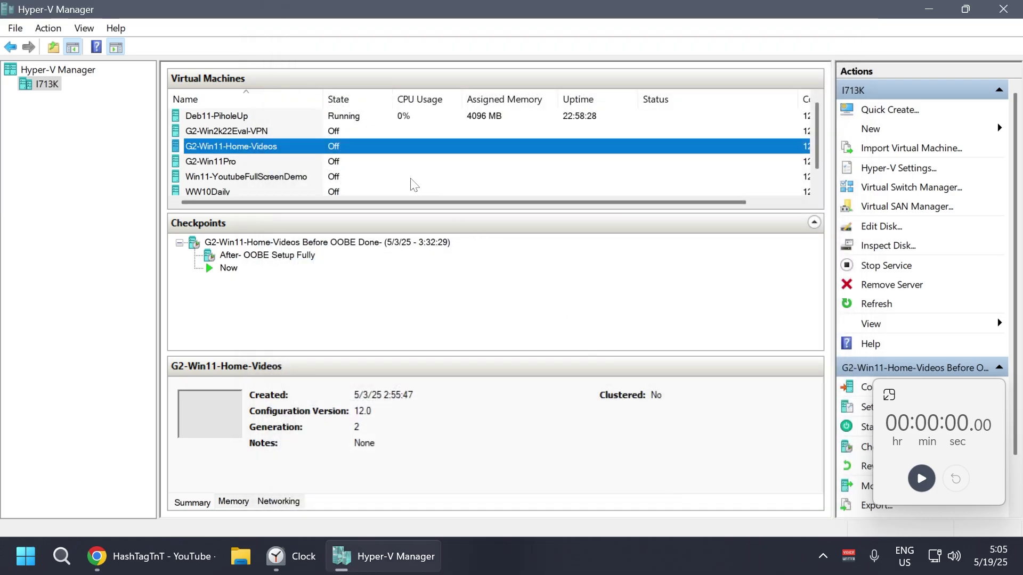
Connect to and start G2-Win11-Home-Videos, start the stopwatch, and switch to Full Screen Mode.
right_click(344, 149)
left_click(373, 154)
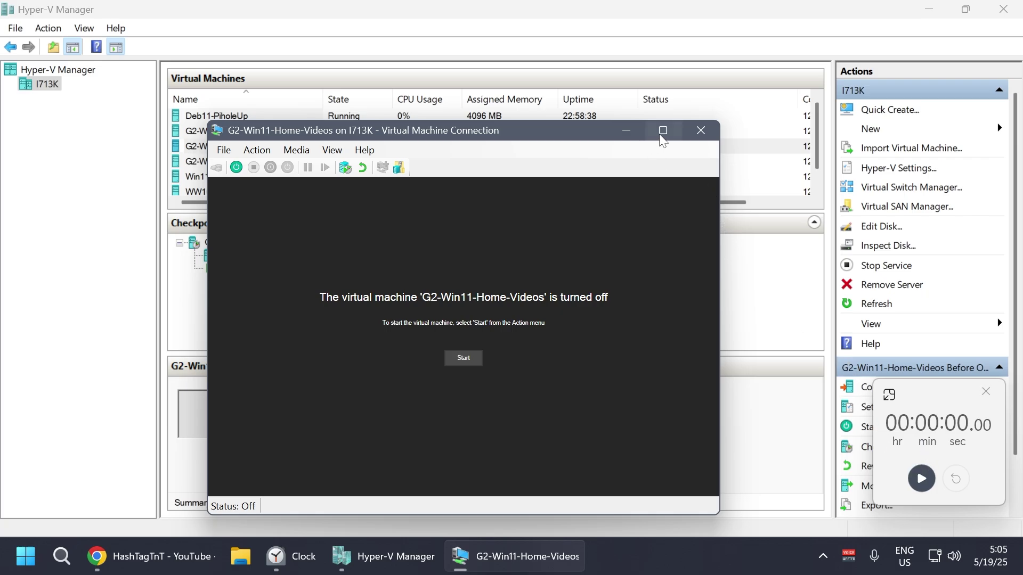
left_click(464, 360)
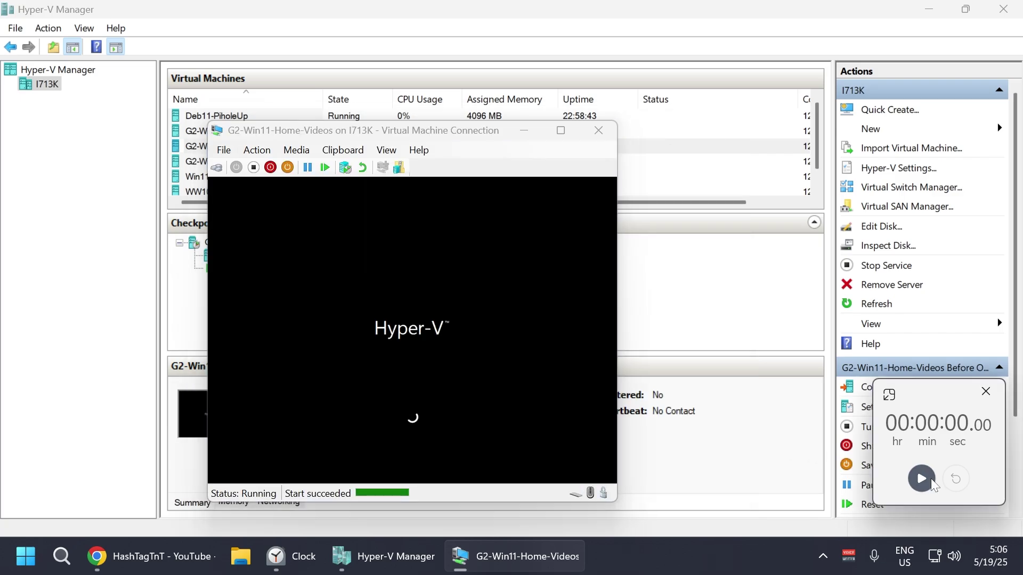
left_click(921, 478)
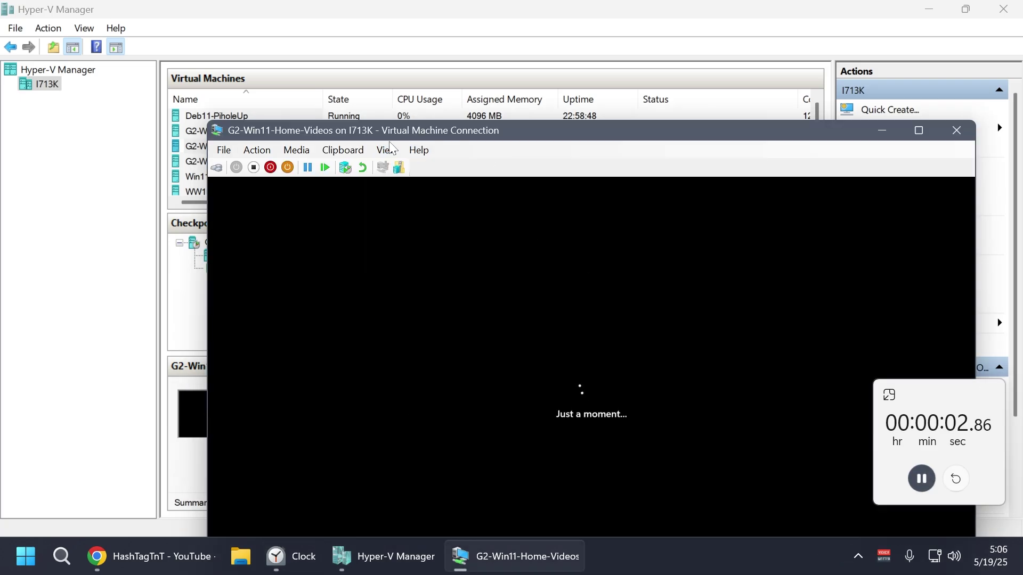
left_click(387, 150)
left_click(421, 165)
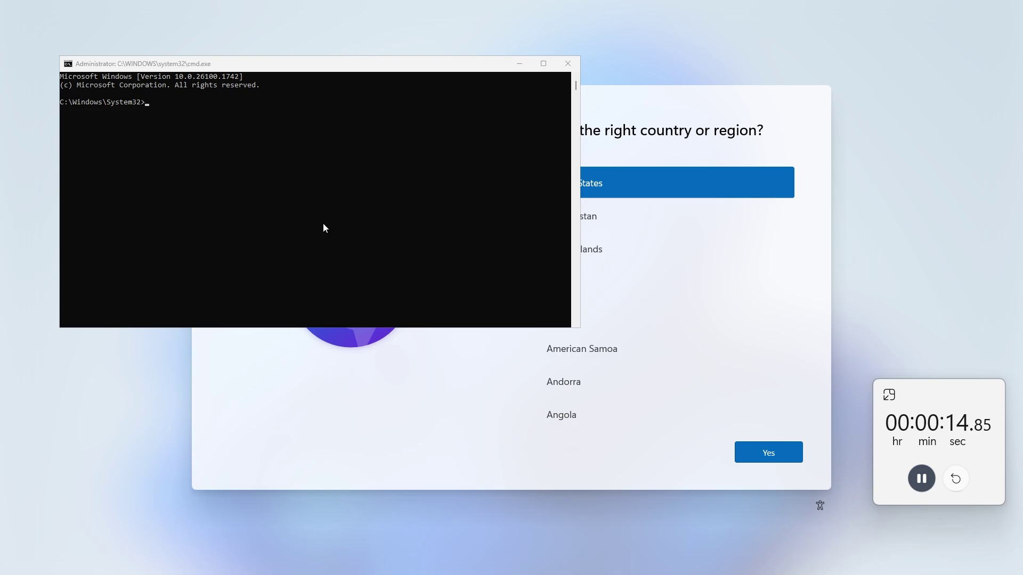
Enter the command start ms-cxh:localonly at the setup Command Prompt.
type("st")
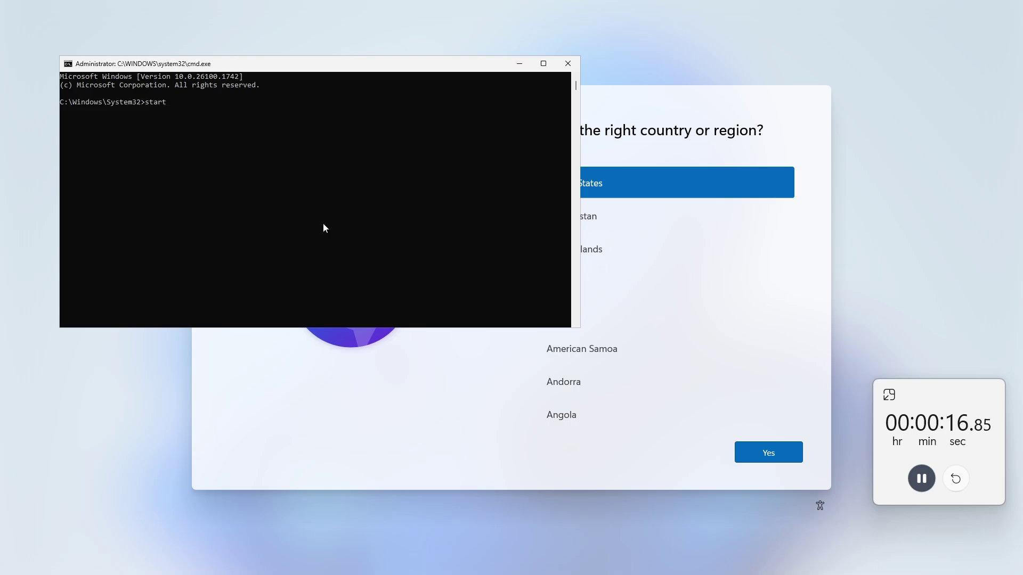
type("art")
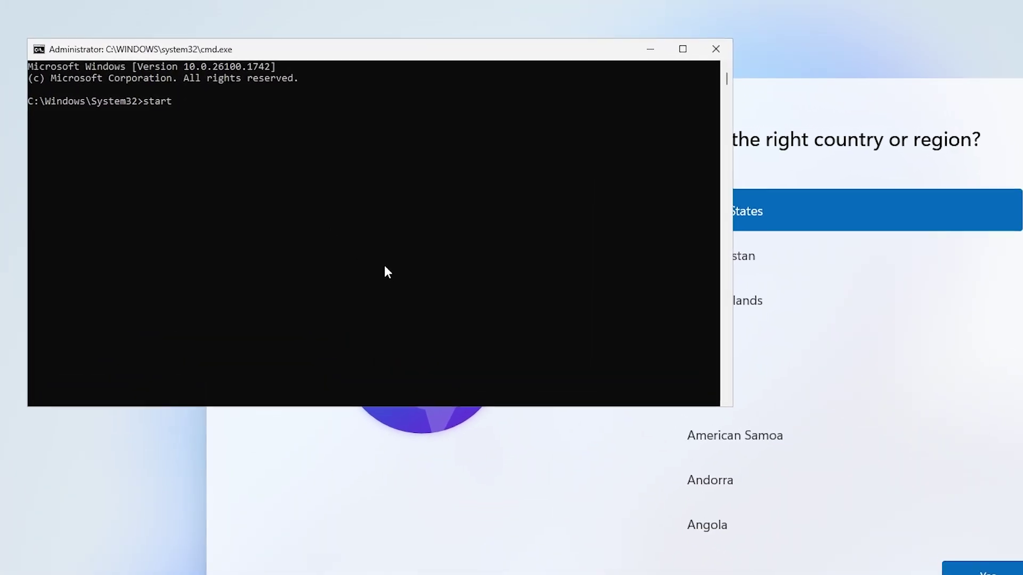
type(" ms-cxh")
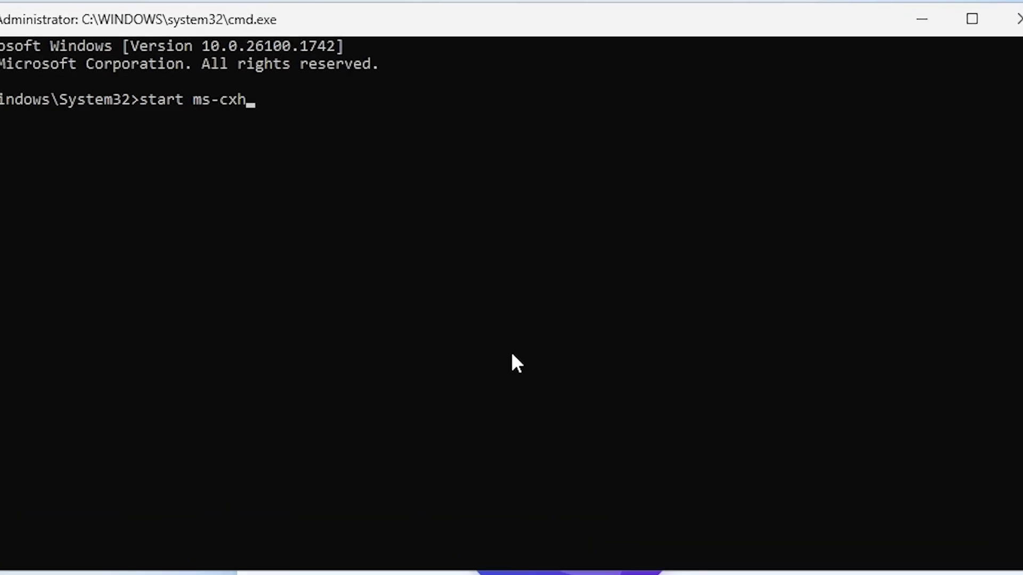
type(":localonly")
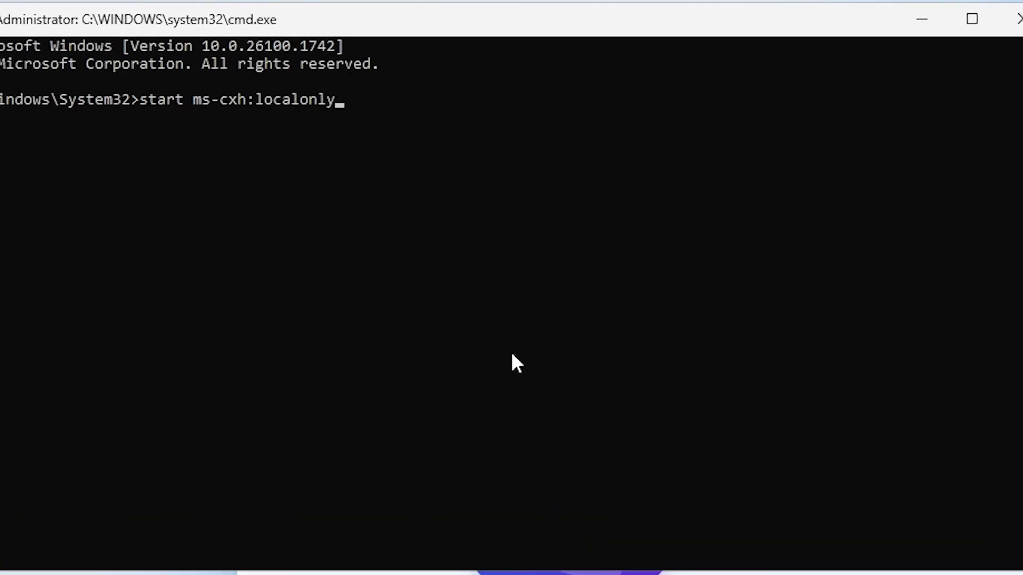
Run the localonly command, then scroll the privacy settings to the end and accept them.
key("Return")
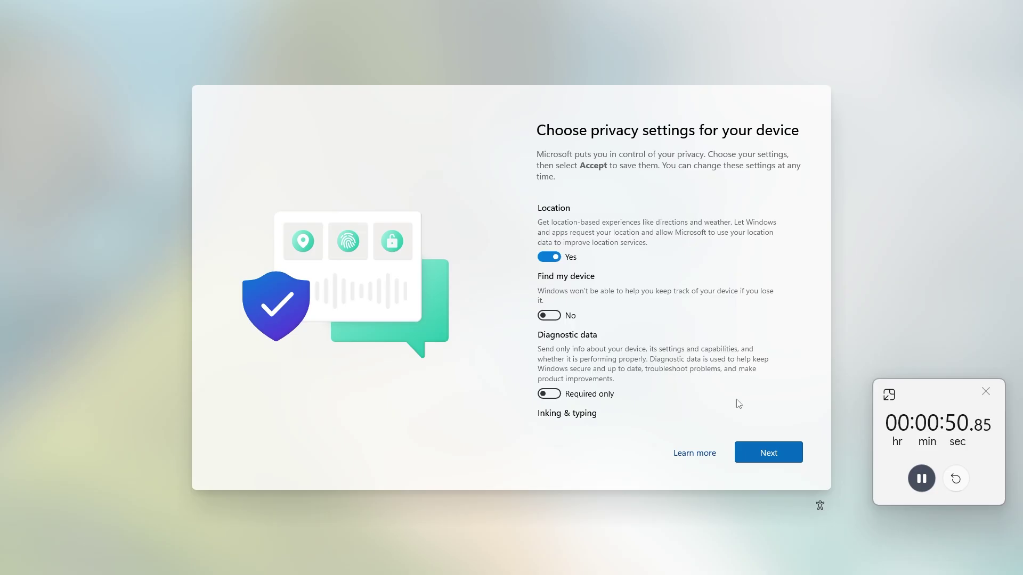
left_click_drag(801, 242, 813, 443)
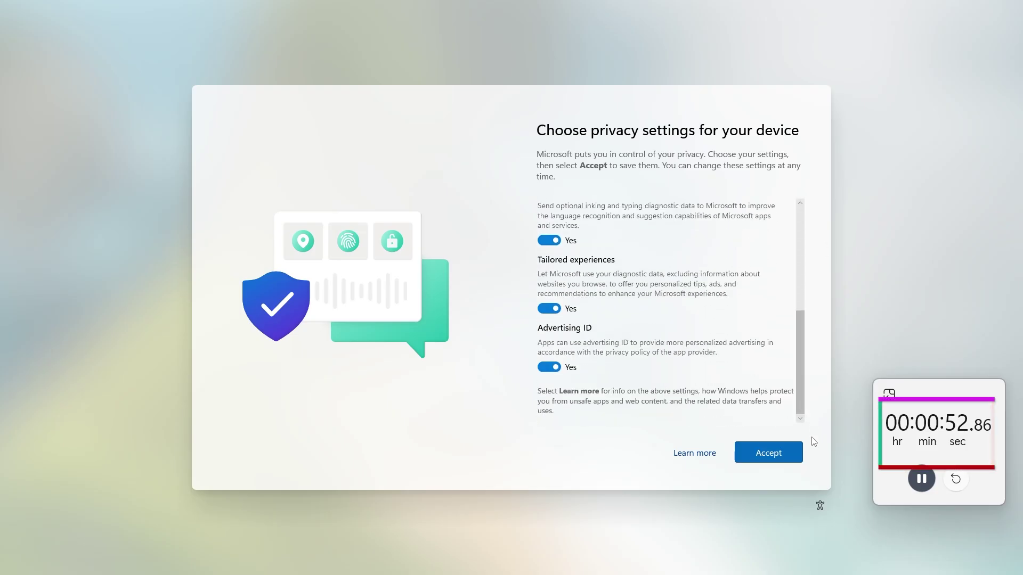
left_click(799, 448)
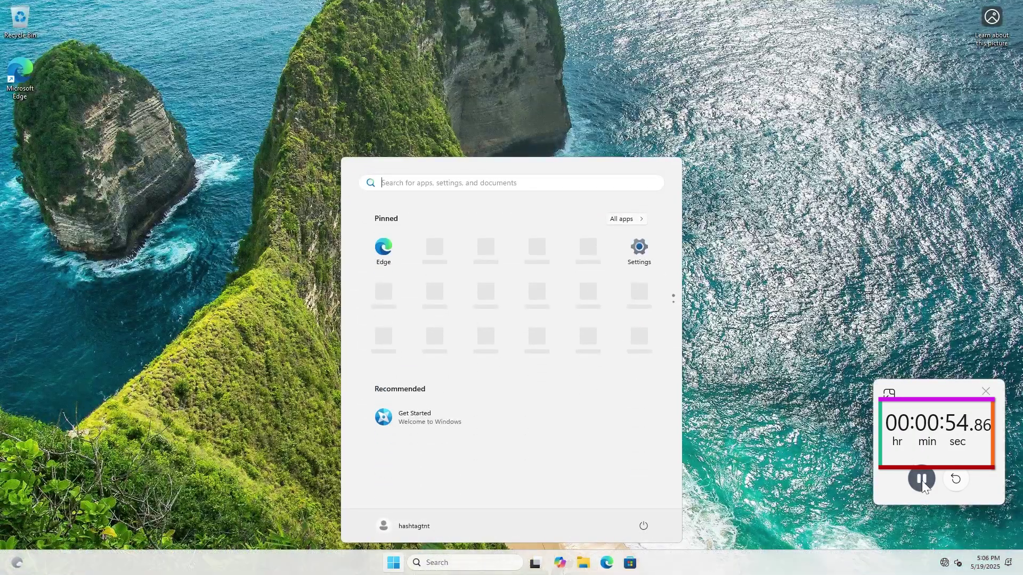
Stop the stopwatch and check the offline network status and administrator account type in Settings.
left_click(921, 480)
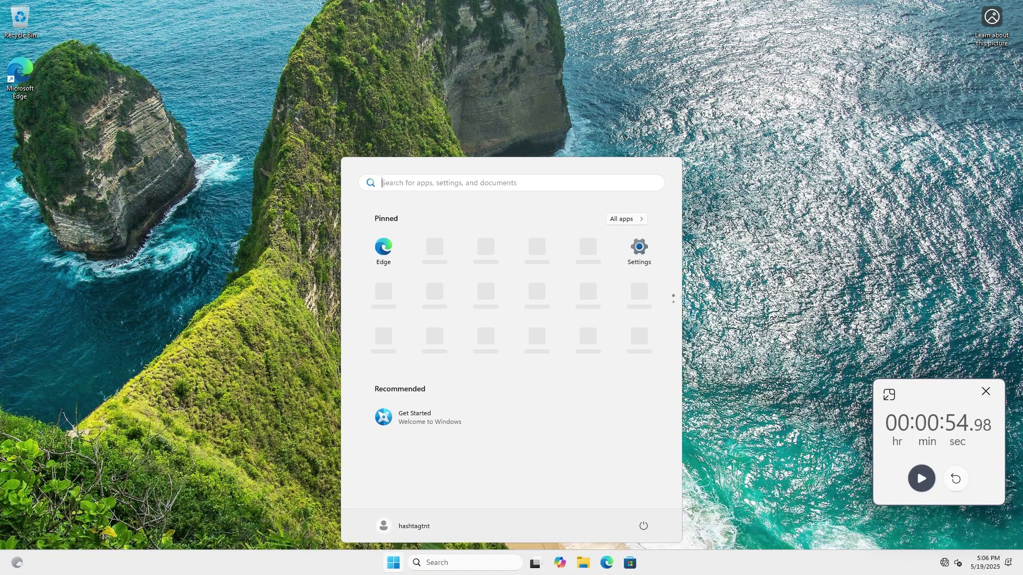
left_click(651, 249)
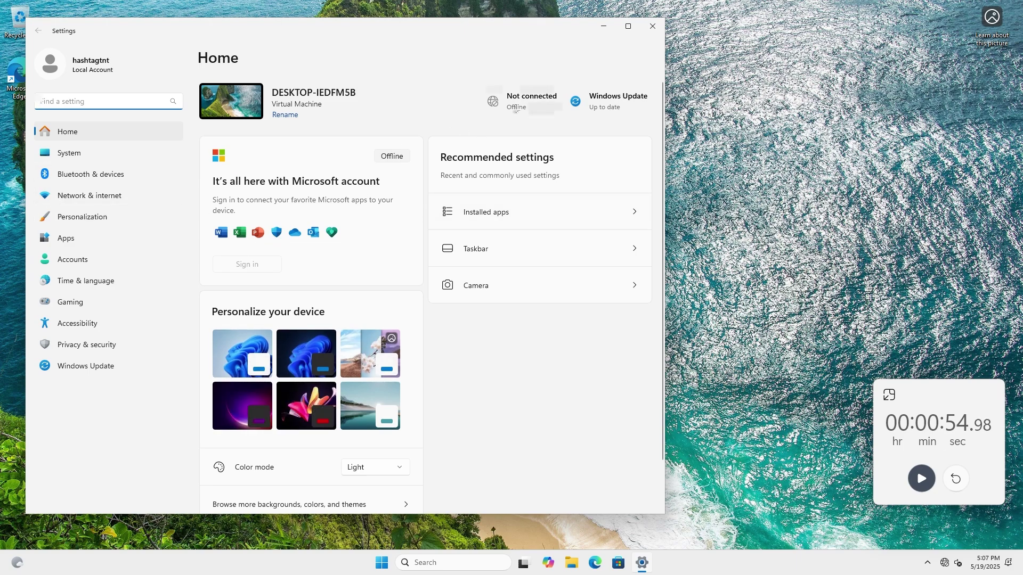
left_click(523, 104)
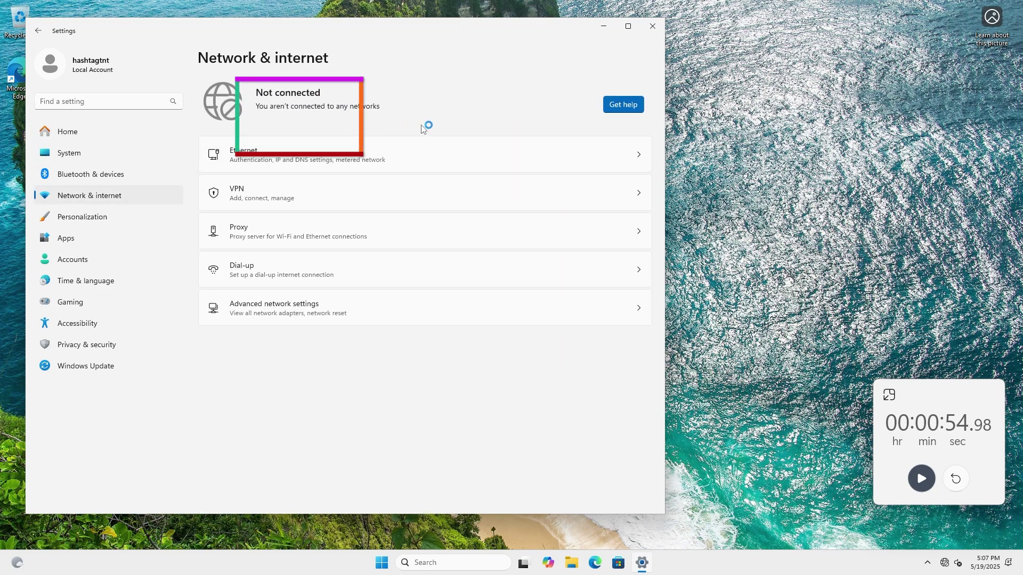
left_click(84, 259)
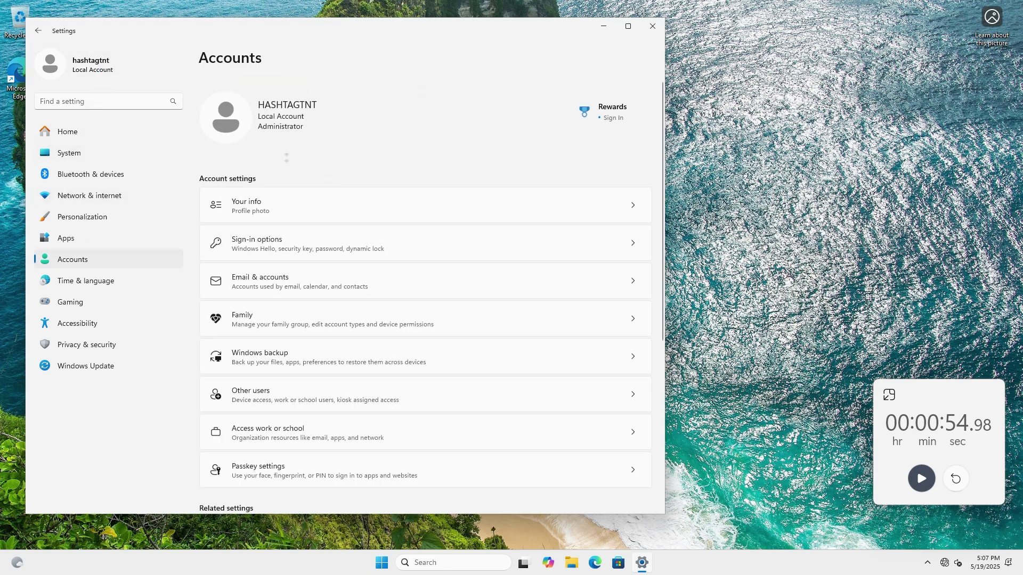
Search 'about' in Settings and highlight the Windows 11 Home edition on the About page.
left_click(96, 100)
type("about")
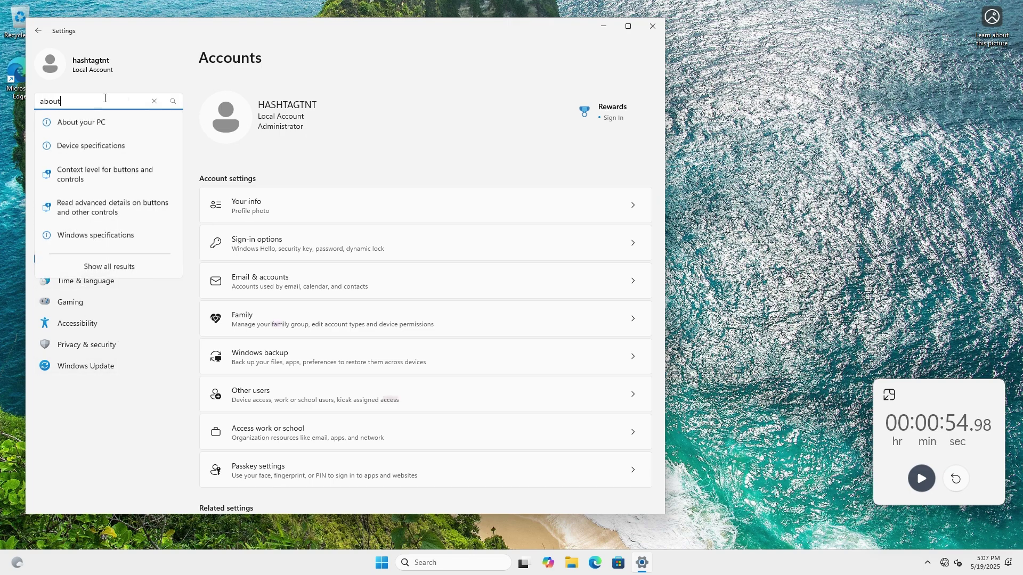
key("Return")
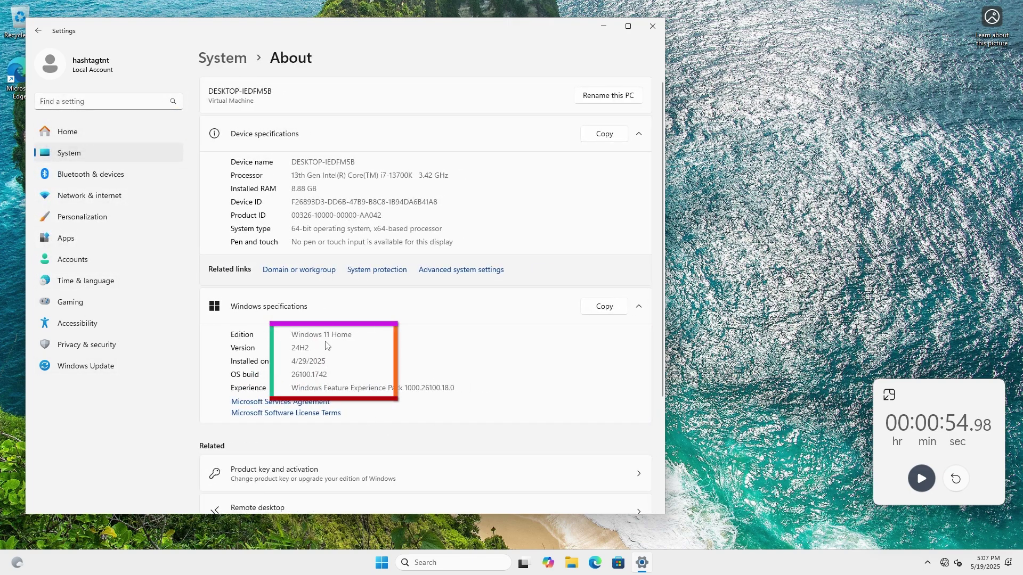
left_click_drag(358, 334, 293, 335)
left_click(310, 348)
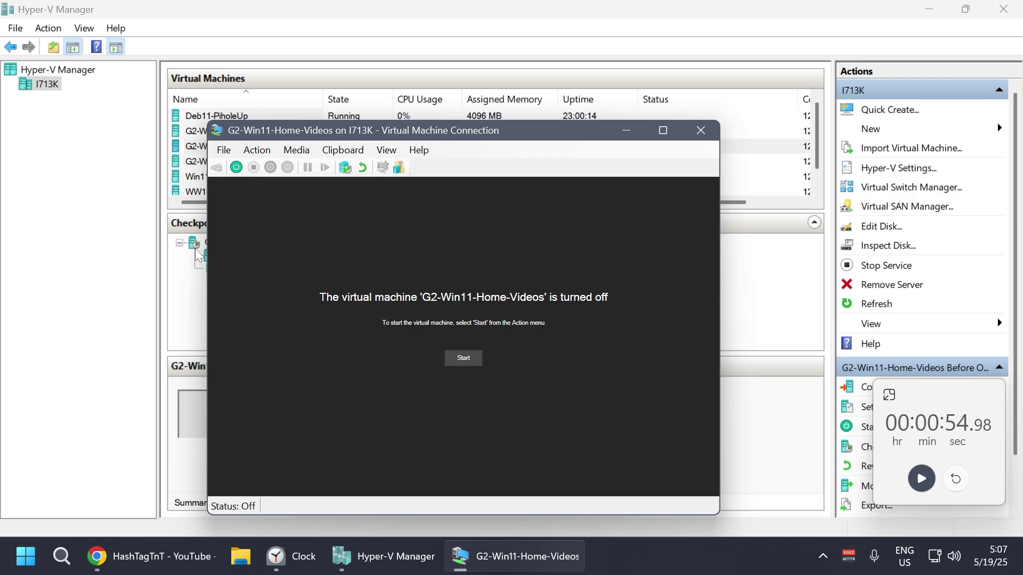
Revert G2-Win11-Home-Videos to the checkpoint taken before OOBE was completed.
left_click(204, 246)
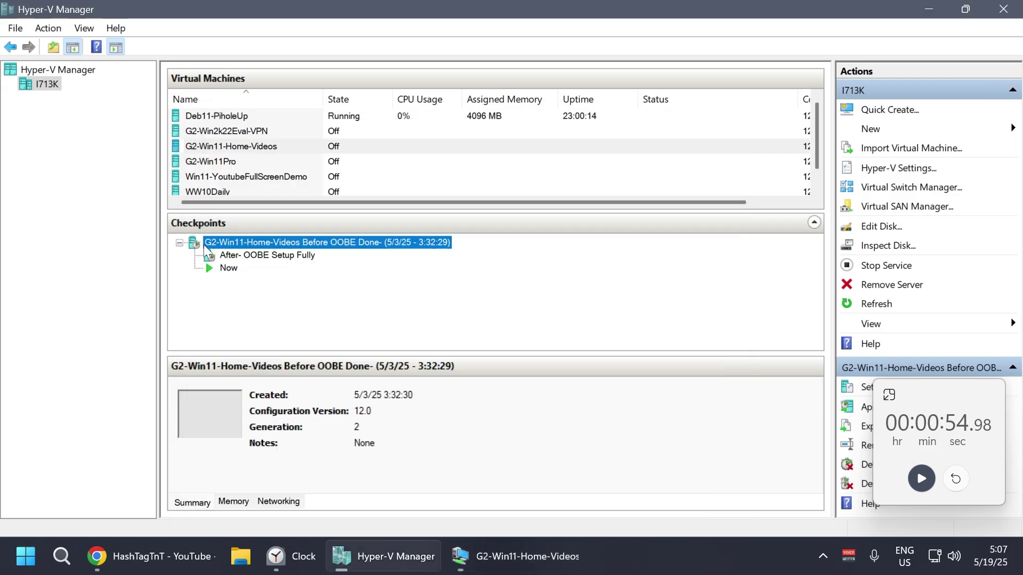
right_click(233, 250)
left_click(290, 276)
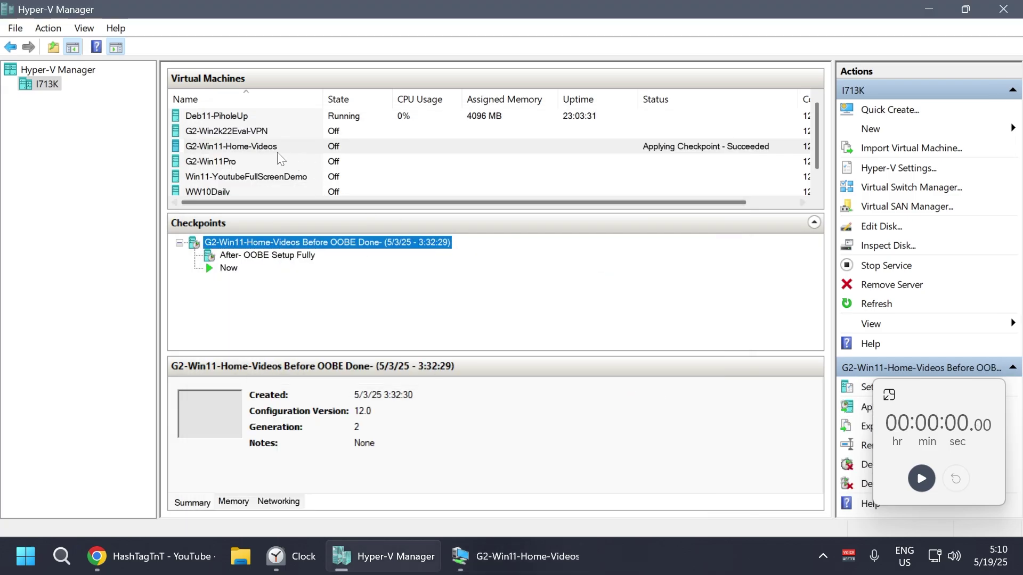
Review the VM's network adapter settings without saving, then connect to G2-Win11-Home-Videos.
right_click(260, 147)
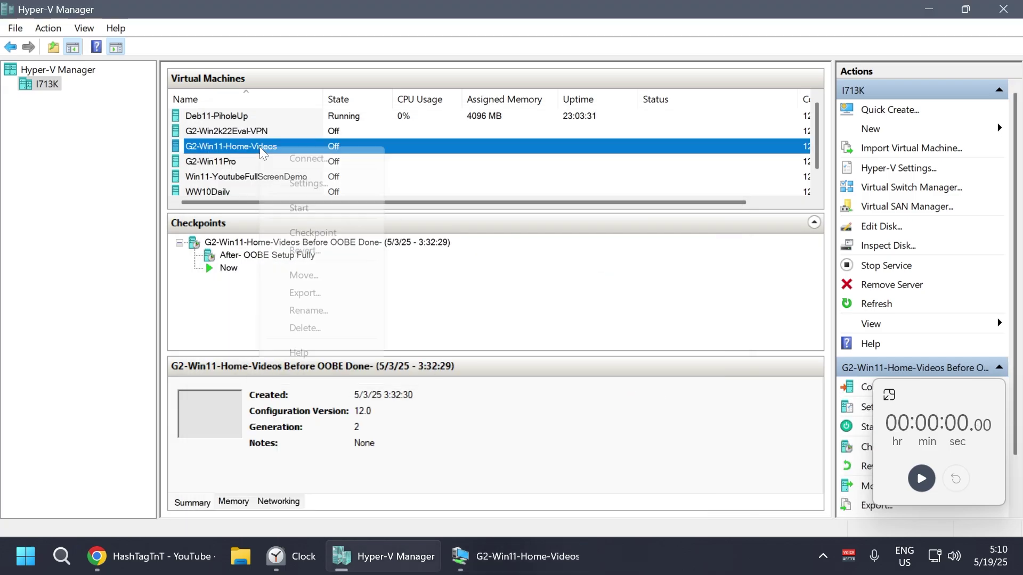
left_click(309, 184)
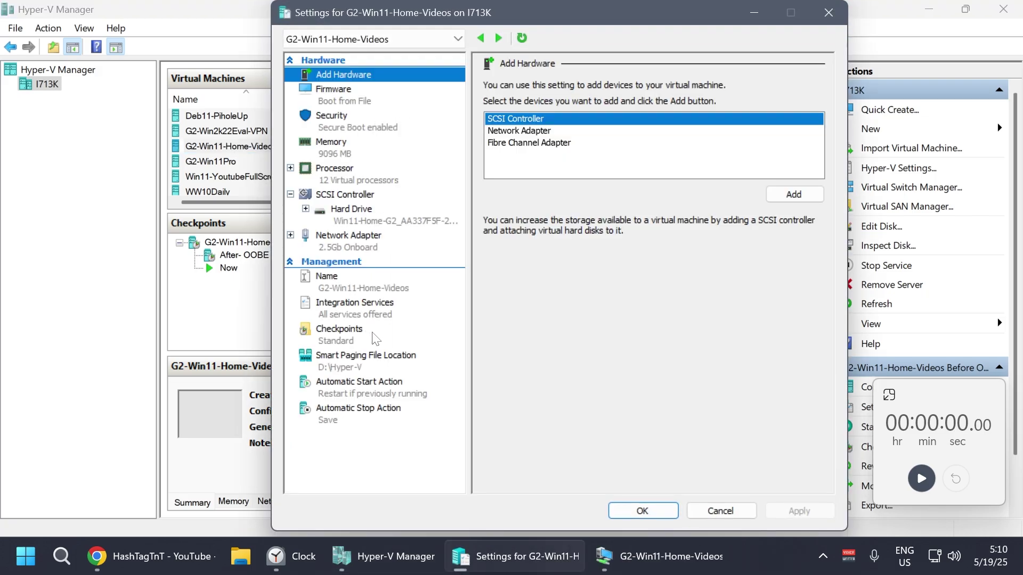
left_click(343, 252)
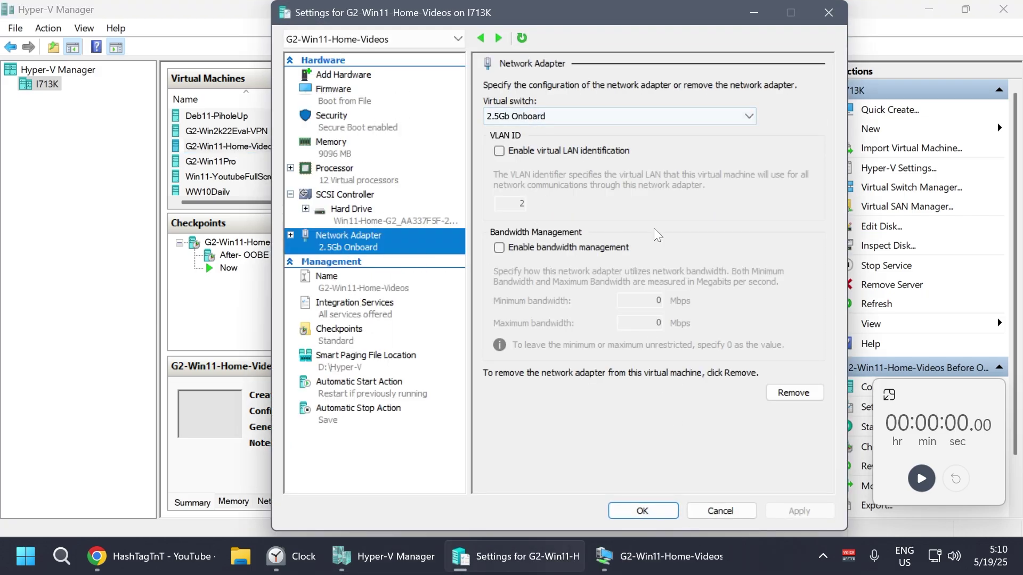
left_click(687, 516)
right_click(254, 152)
left_click(271, 157)
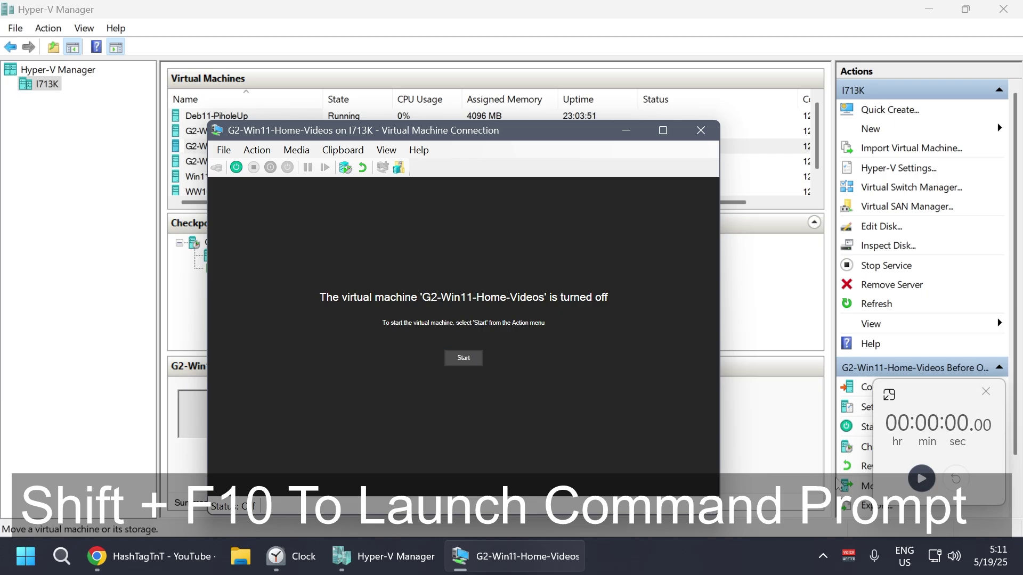
Power on the VM, open a command prompt at the region screen and type 'start ms-cxh:localonly'.
left_click(464, 358)
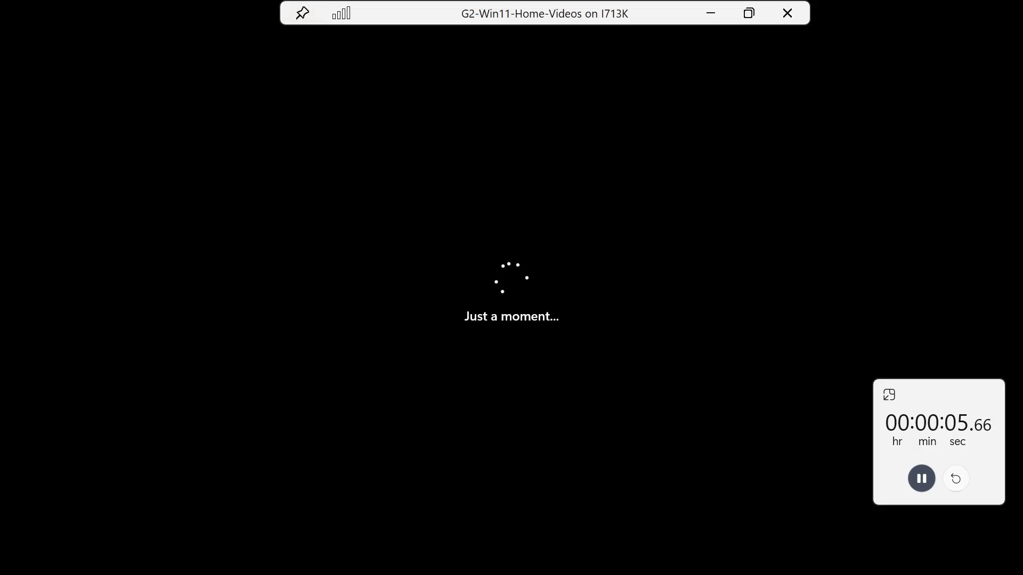
key("shift+F10")
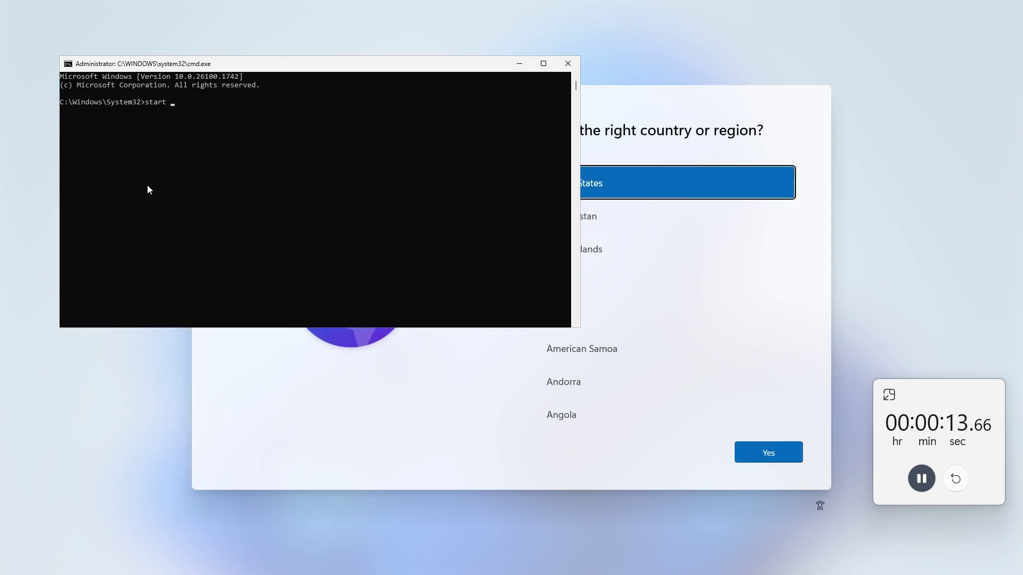
type("ms-cxh:localonly")
Run the localonly command and enter a local user name, leaving the password blank.
key("Return")
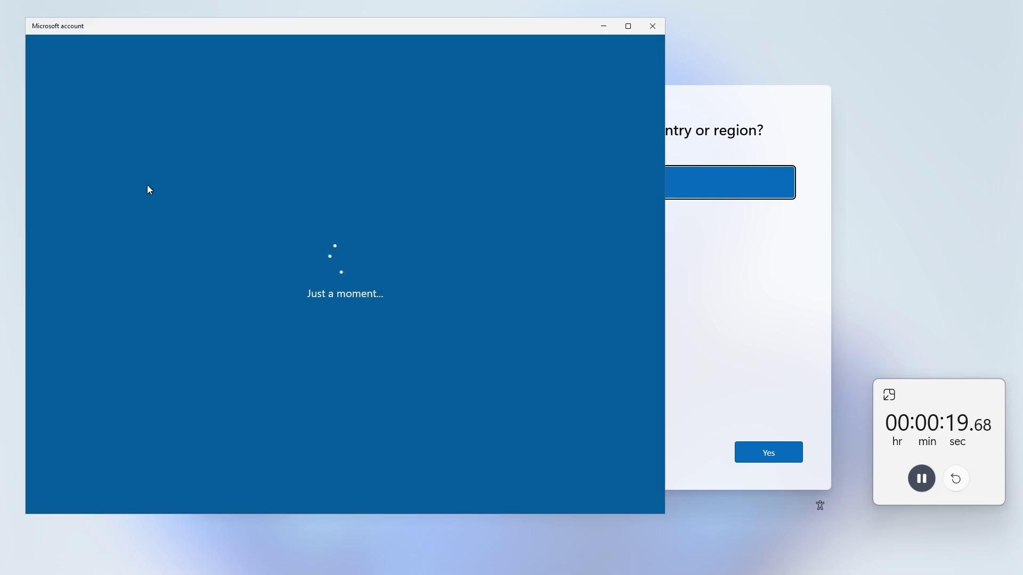
type("hashtagmt")
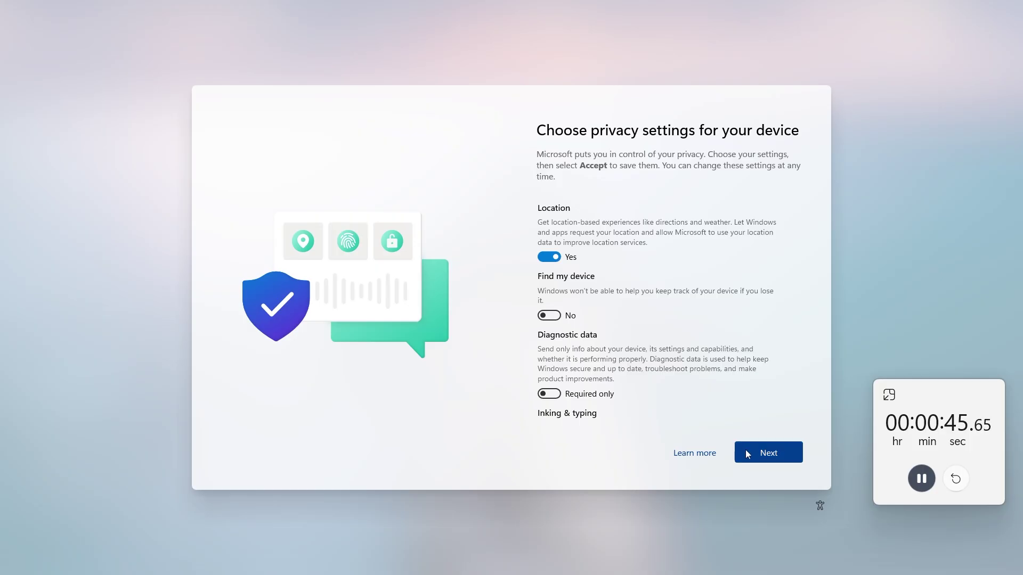
Accept the privacy settings to finish setup and stop the stopwatch.
left_click(752, 451)
left_click(756, 452)
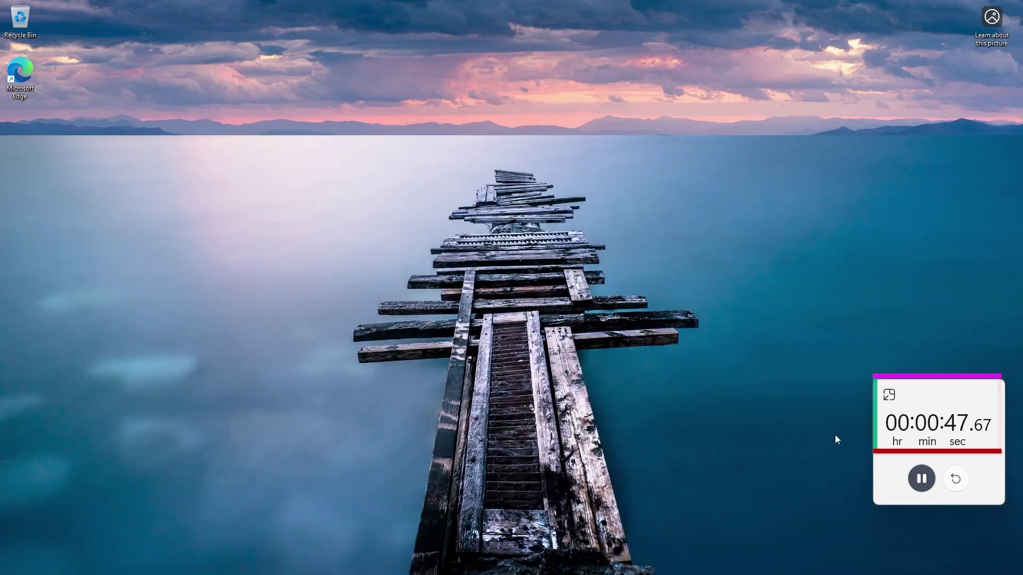
left_click(921, 478)
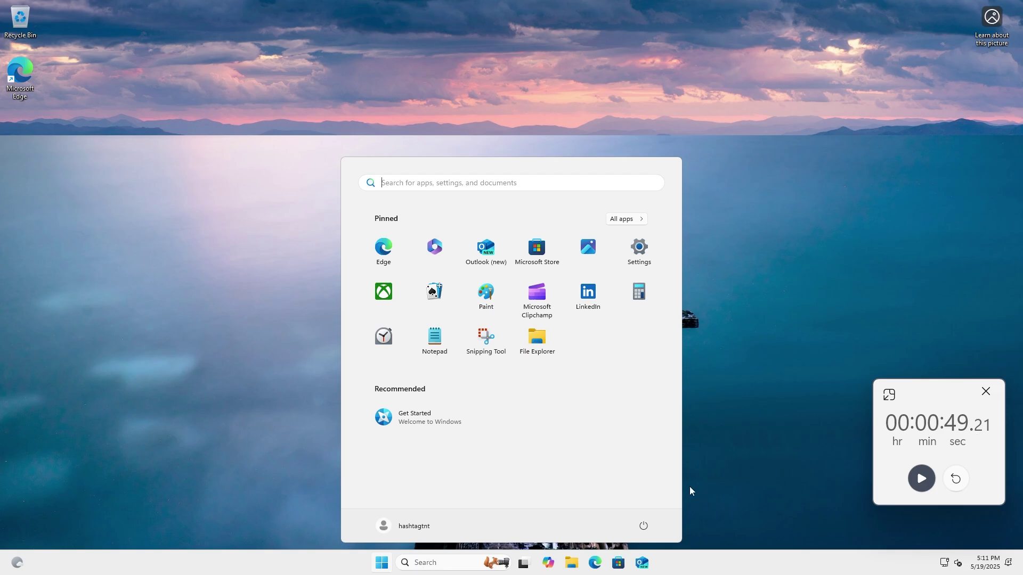
Verify in Settings the account is a local Administrator and About shows Windows 11 Home.
left_click(639, 250)
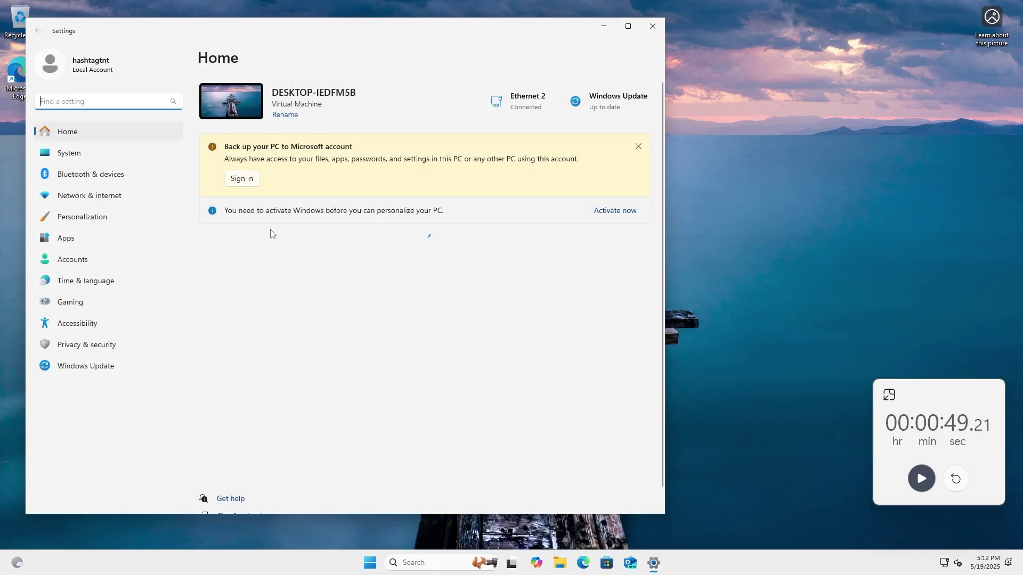
left_click(73, 261)
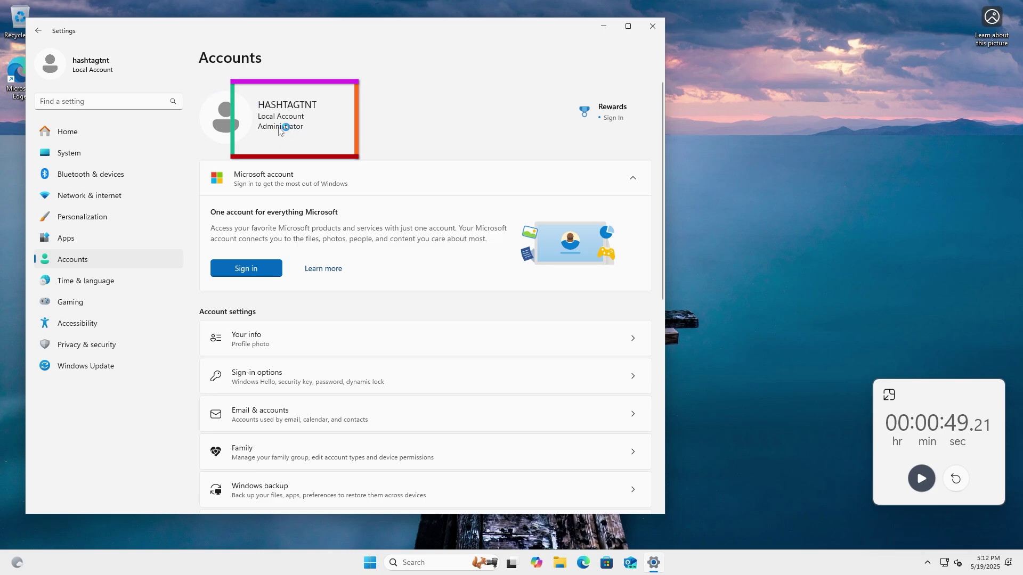
left_click(124, 97)
type("abou")
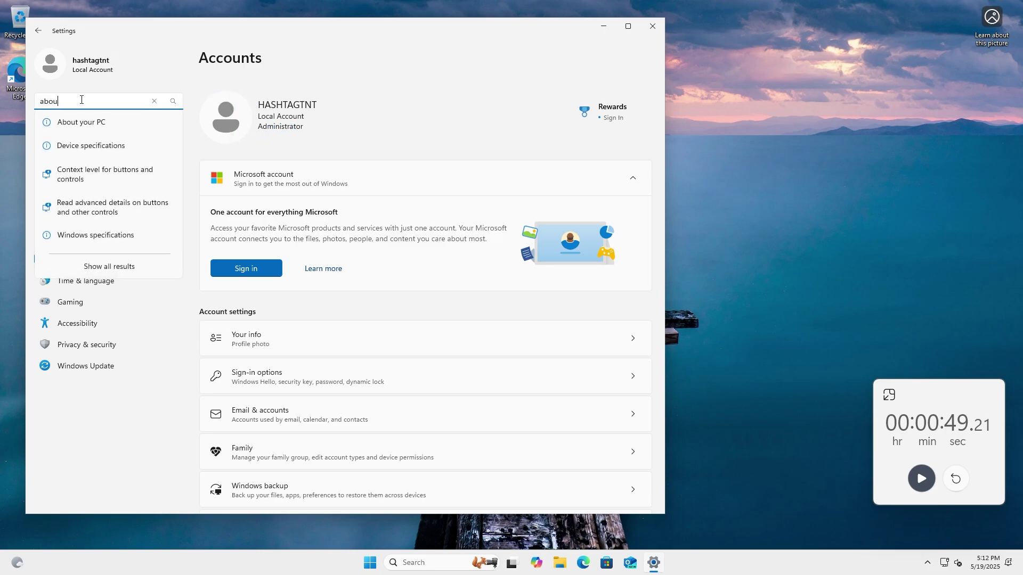
left_click(81, 122)
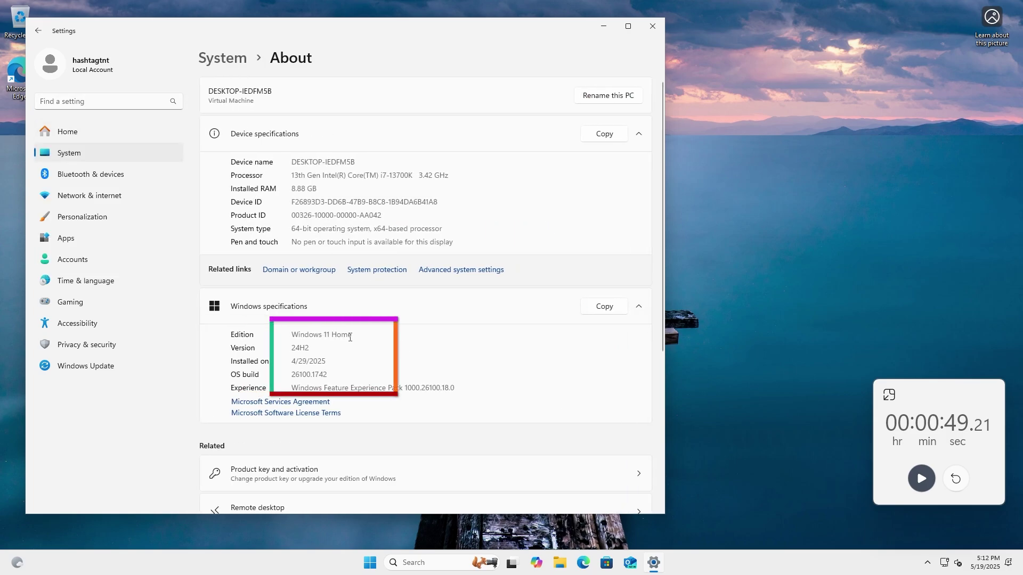
mouse_move(350, 337)
left_mouse_down()
mouse_move(289, 334)
mouse_move(307, 348)
mouse_move(291, 350)
left_mouse_up()
left_click(370, 565)
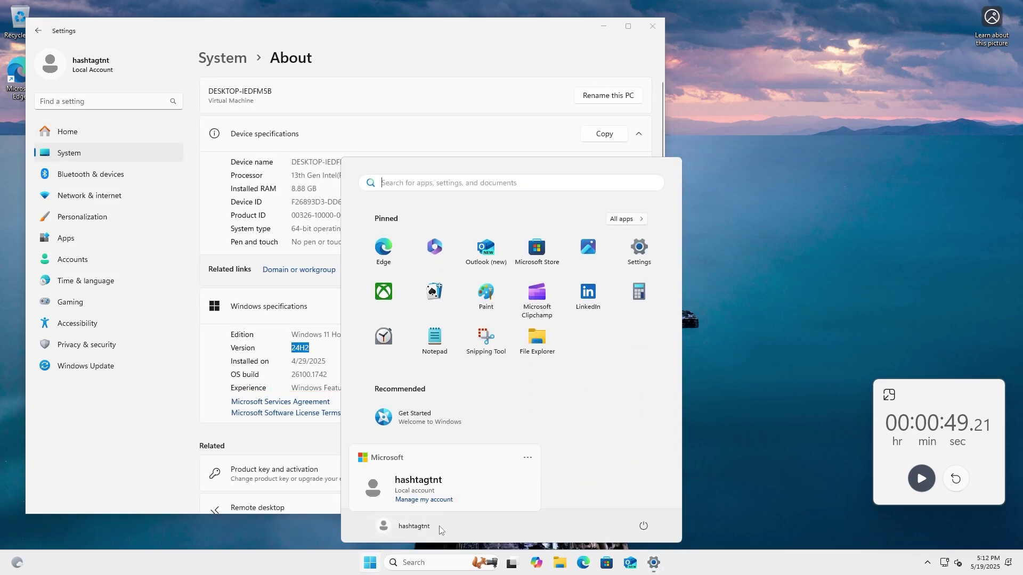
Sign out, sign back in to the local account without a password, and reopen Settings.
left_click(526, 456)
left_click(549, 484)
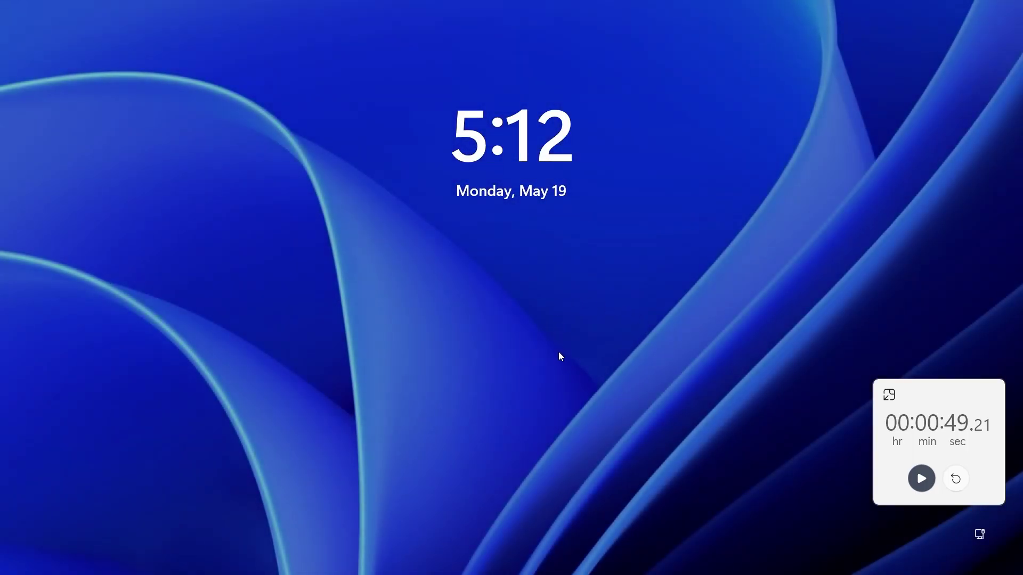
left_click(635, 268)
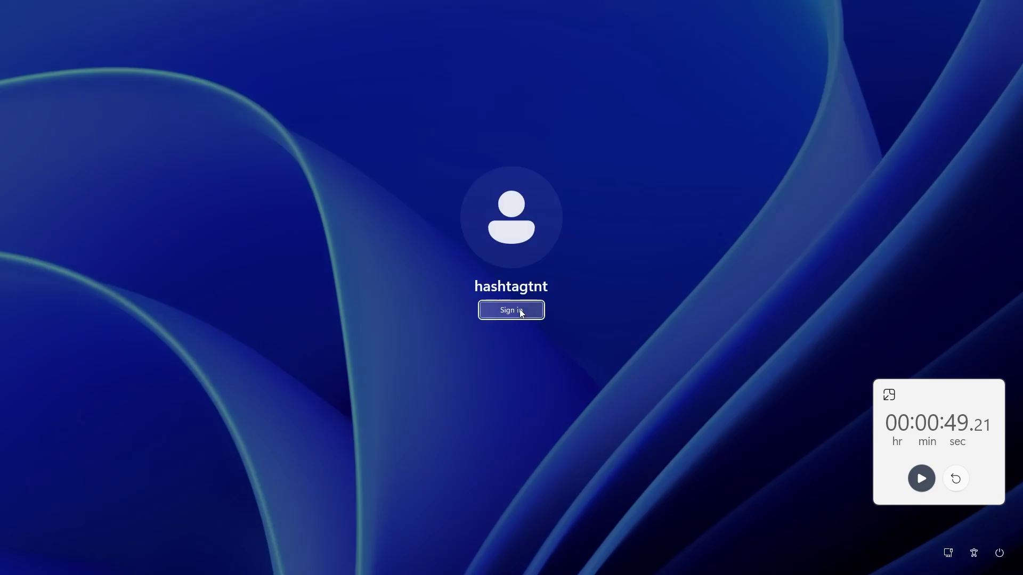
left_click(522, 313)
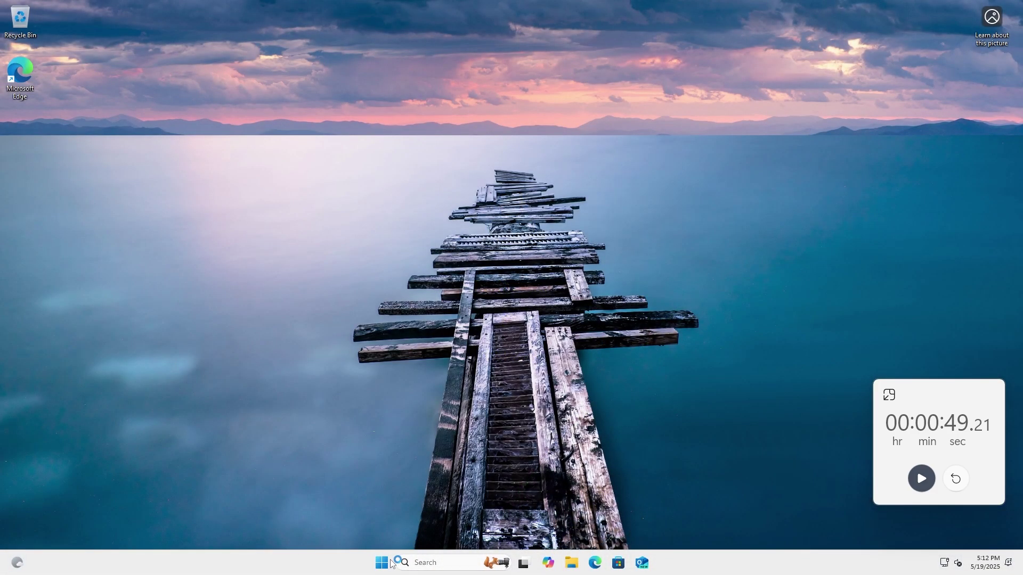
left_click(390, 562)
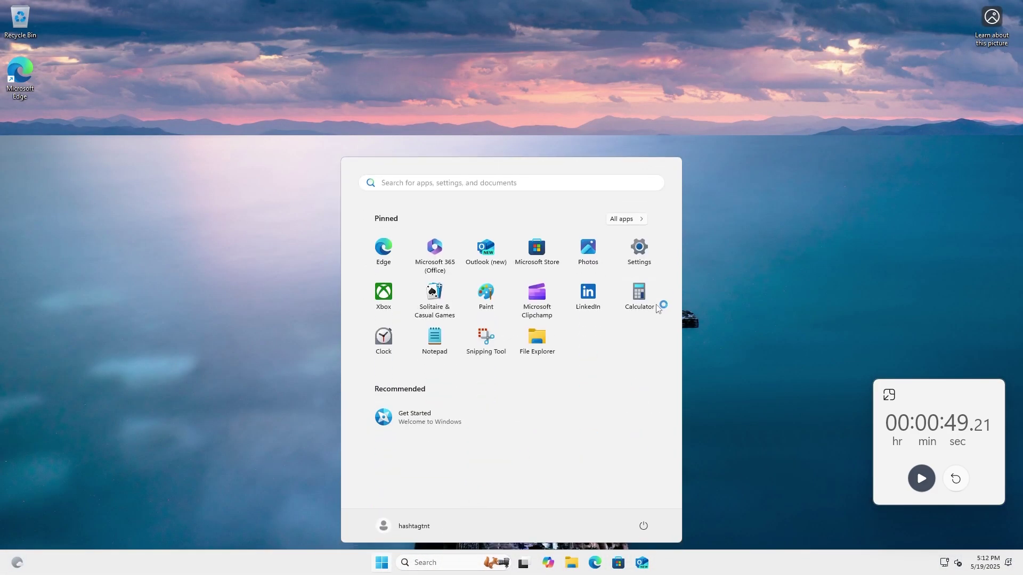
left_click(651, 246)
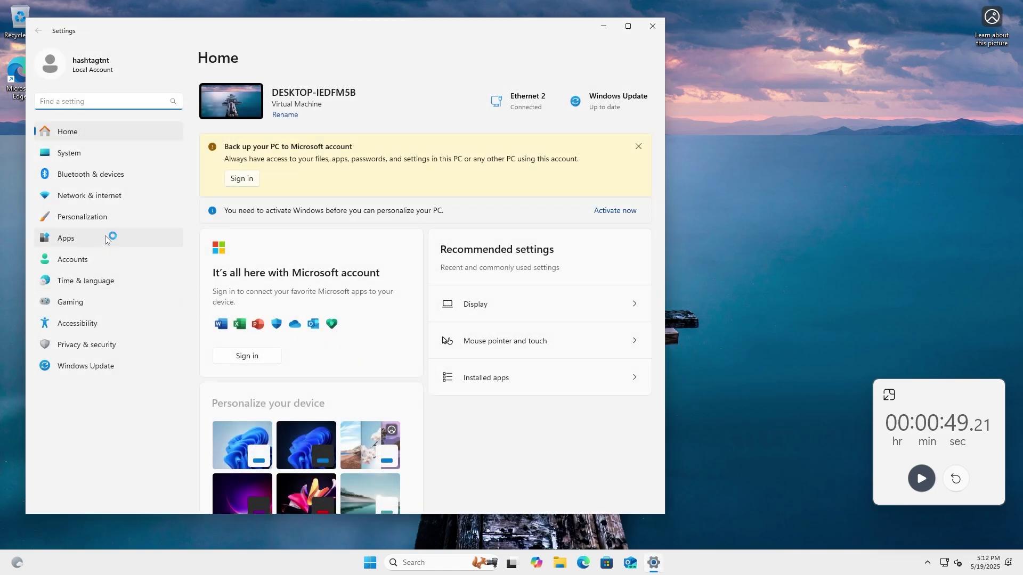
Under Accounts > Other users, add an account and choose 'I don't have this person's sign-in information'.
left_click(83, 260)
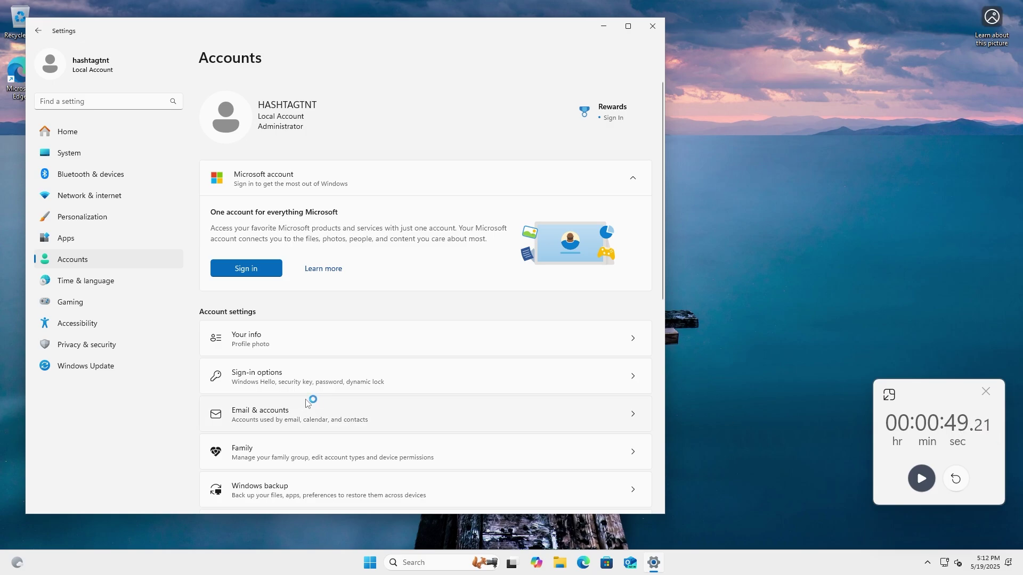
scroll(309, 405, "down", 3)
scroll(298, 426, "down", 1)
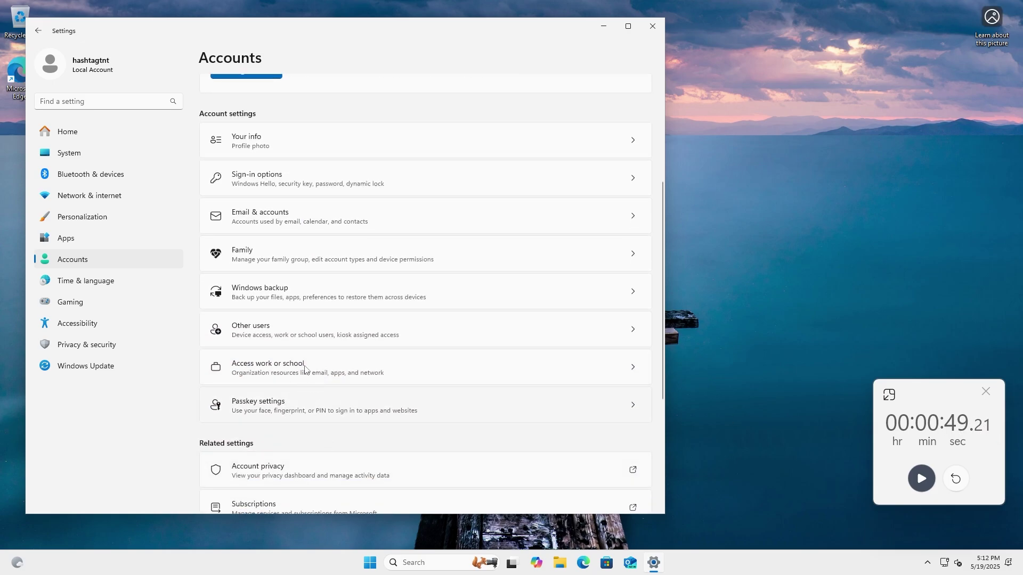
left_click(296, 331)
left_click(612, 109)
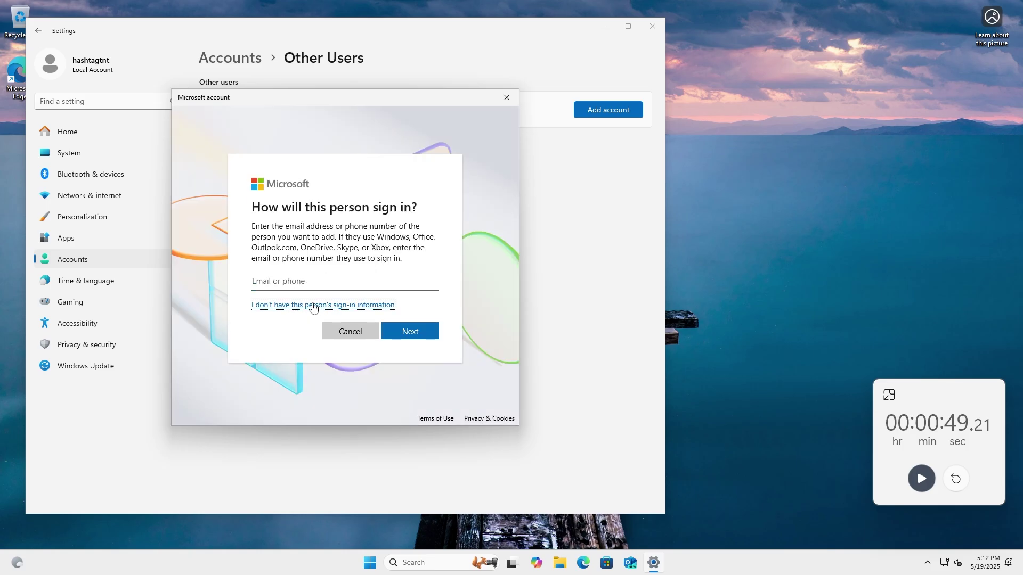
left_click(330, 306)
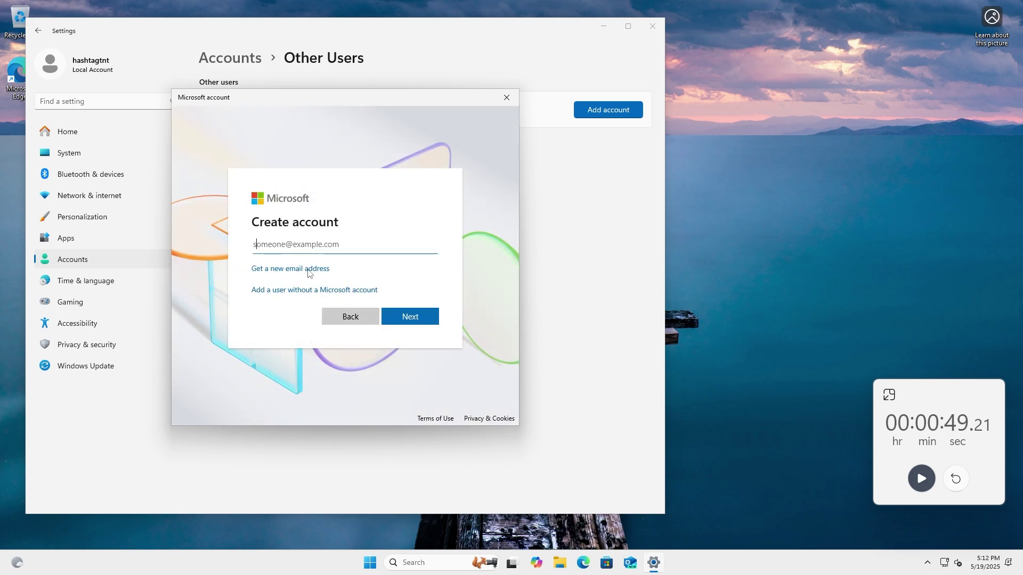
Choose 'Add a user without a Microsoft account' to reach the local user form.
left_click(293, 289)
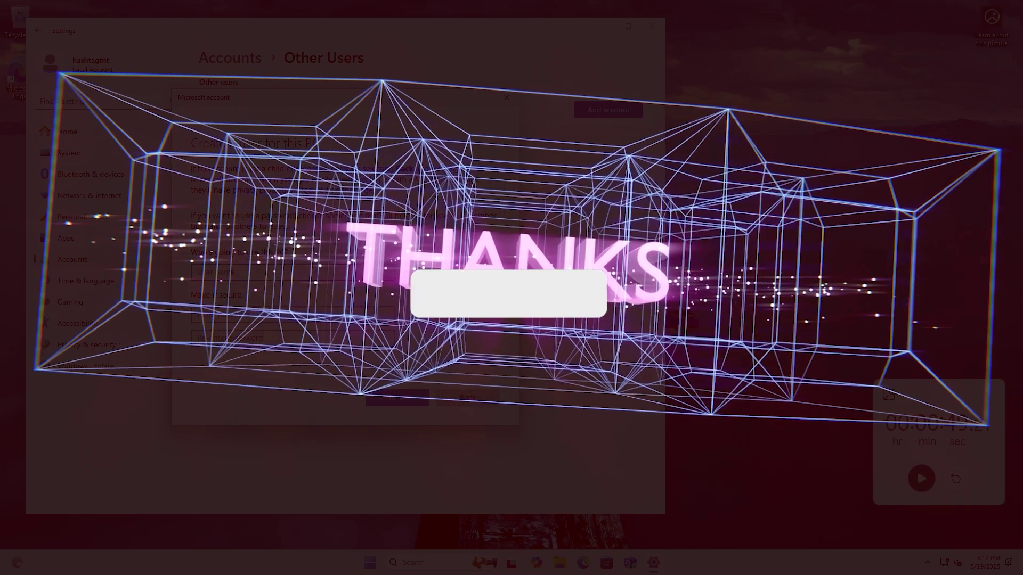